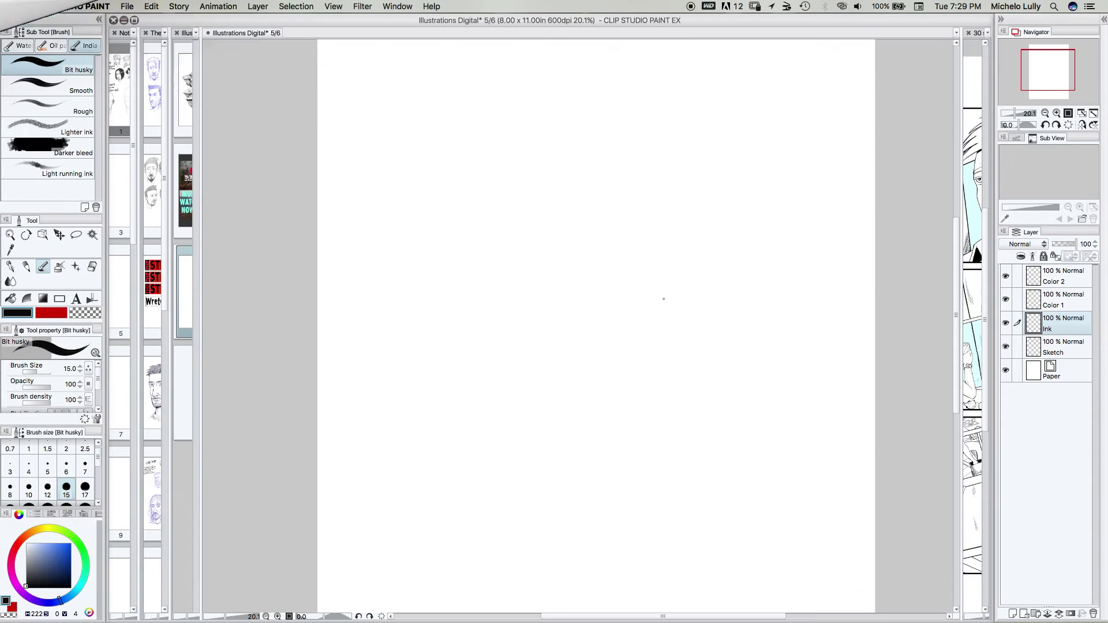
- Set the Bit husky pen to size 10 and ink the first spire's tall edge
left_click_drag(658, 320, 574, 323)
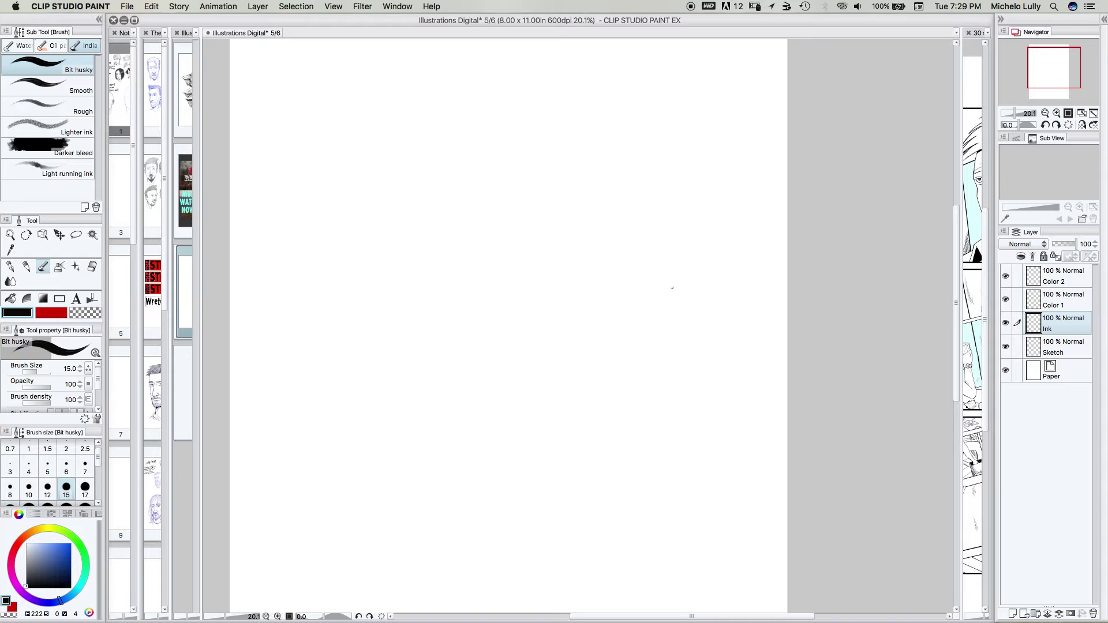
scroll(665, 345, "left", 2)
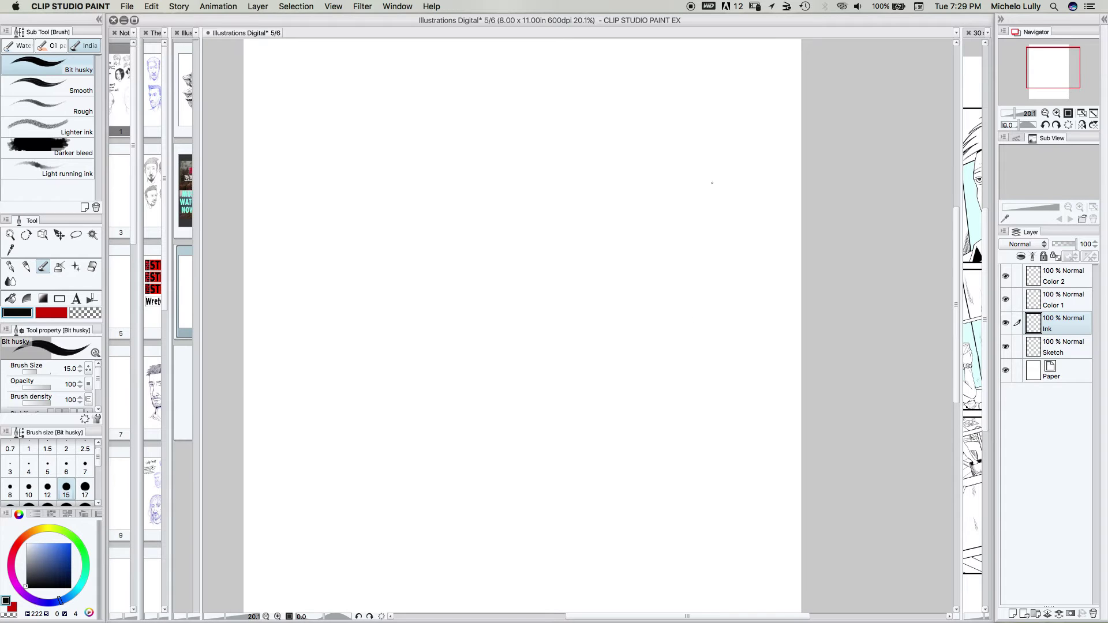
left_click_drag(714, 177, 697, 199)
left_click(29, 487)
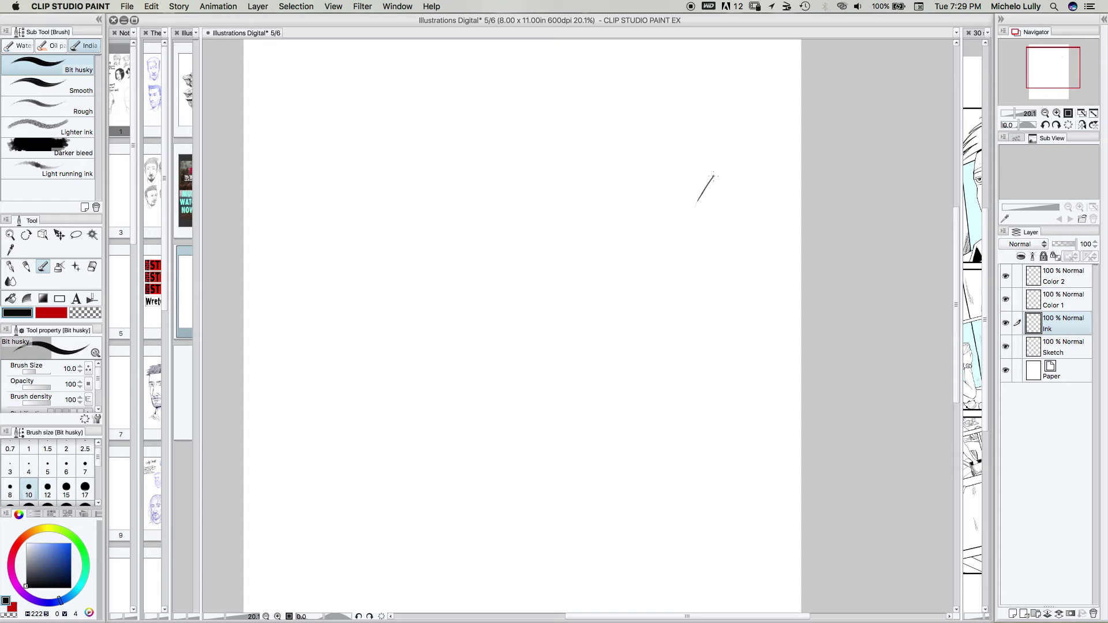
mouse_move(715, 176)
left_mouse_down()
mouse_move(690, 206)
mouse_move(722, 421)
left_mouse_up()
- Ink the spire's right slope, a left ledge, and the second spire's edges
left_click_drag(718, 173, 765, 226)
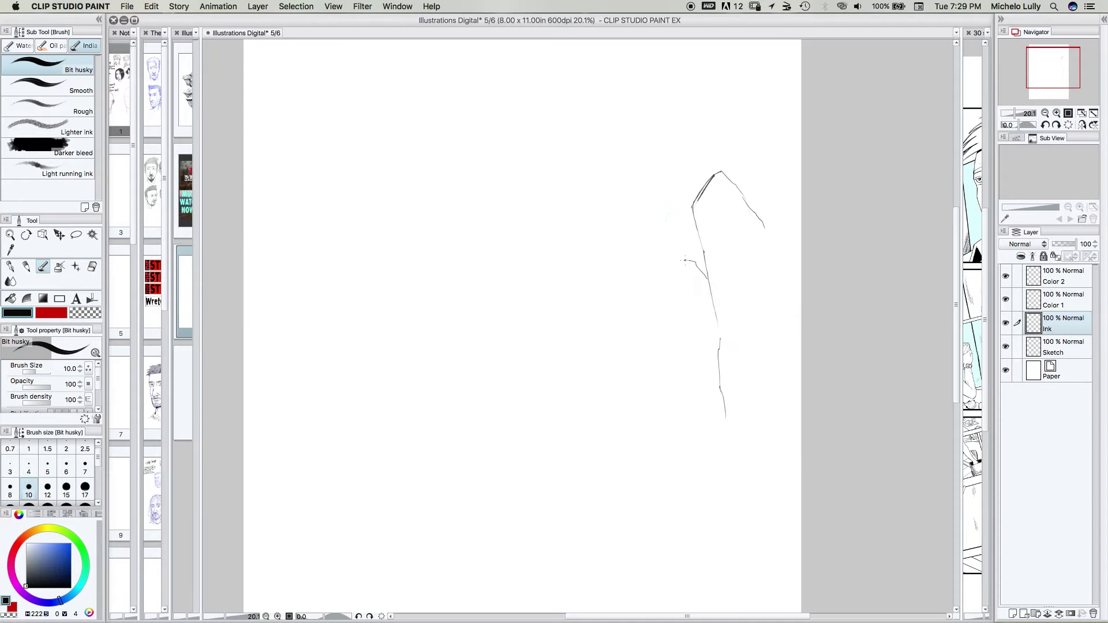
mouse_move(707, 280)
left_mouse_down()
mouse_move(672, 265)
mouse_move(659, 300)
mouse_move(675, 368)
mouse_move(676, 464)
left_mouse_up()
scroll(674, 335, "down", 3)
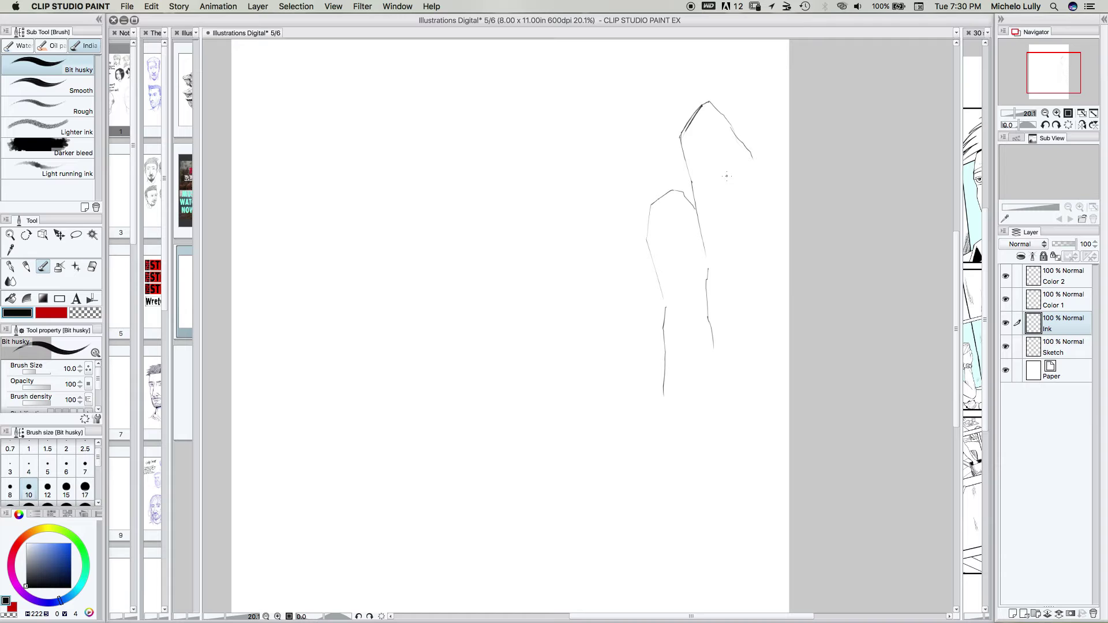
mouse_move(726, 176)
left_mouse_down()
mouse_move(749, 248)
mouse_move(746, 298)
left_mouse_up()
left_click_drag(665, 394, 663, 455)
- Hatch the tallest spire's right edge with short strokes below its tip
scroll(676, 404, "down", 3)
left_click_drag(747, 135, 765, 125)
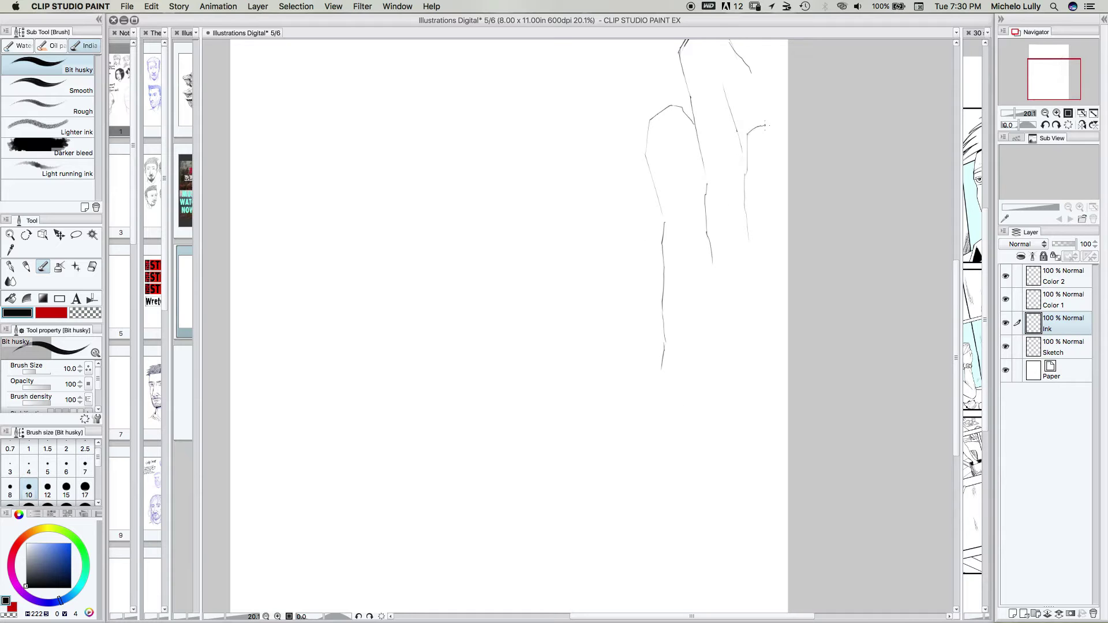
left_click_drag(749, 70, 767, 99)
scroll(750, 173, "up", 3)
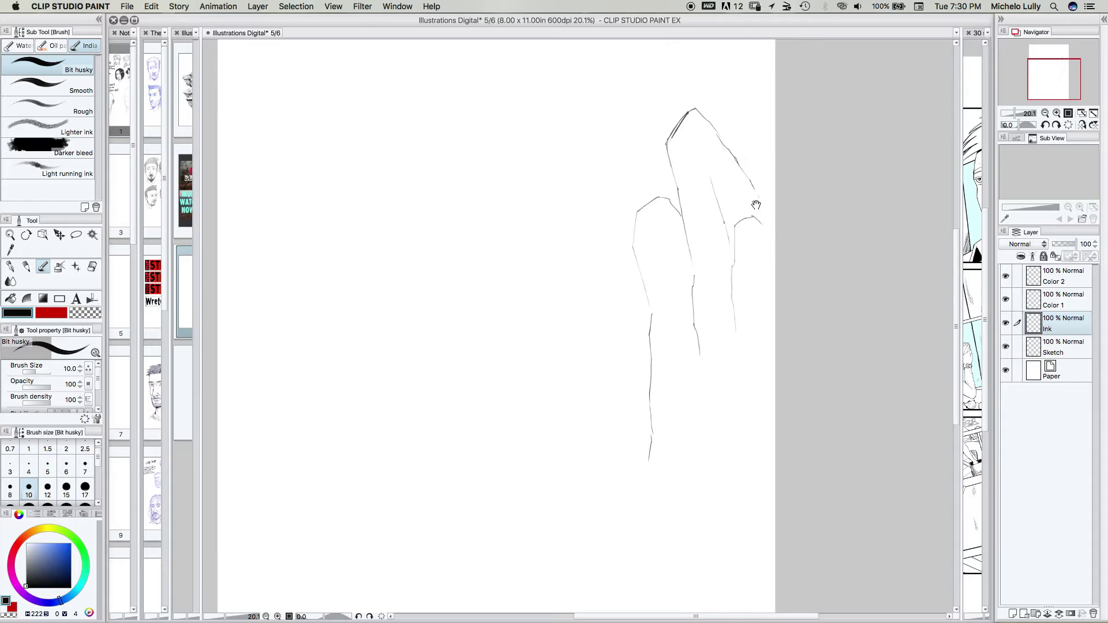
left_click_drag(695, 110, 761, 186)
left_click_drag(696, 110, 763, 199)
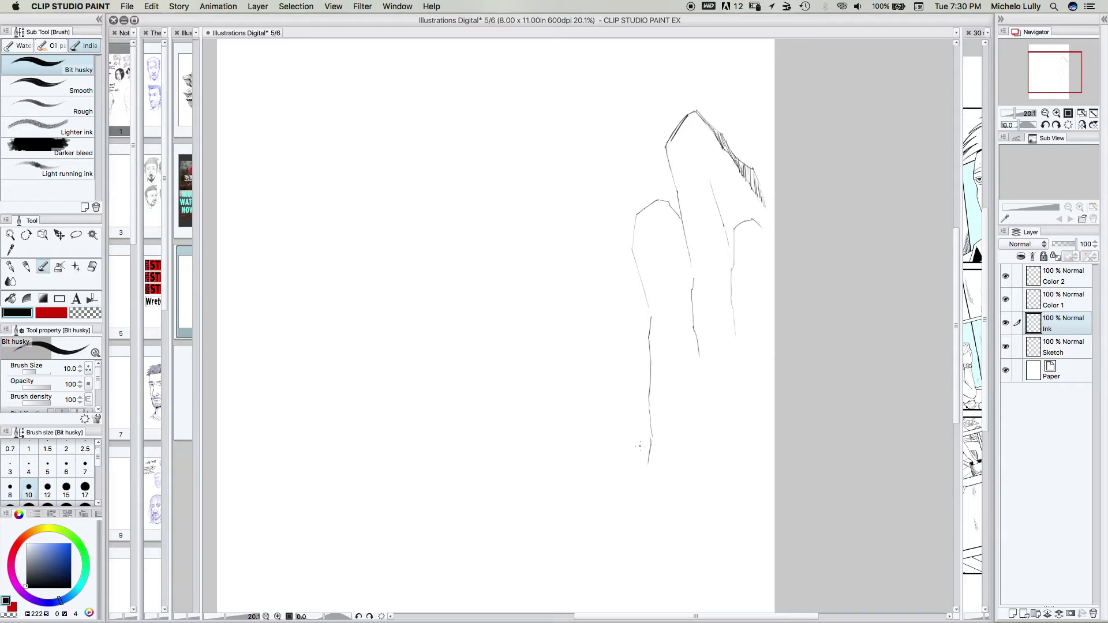
- Ink a lower rock peak beneath the spires with its left face and a ledge line
scroll(640, 445, "down", 5)
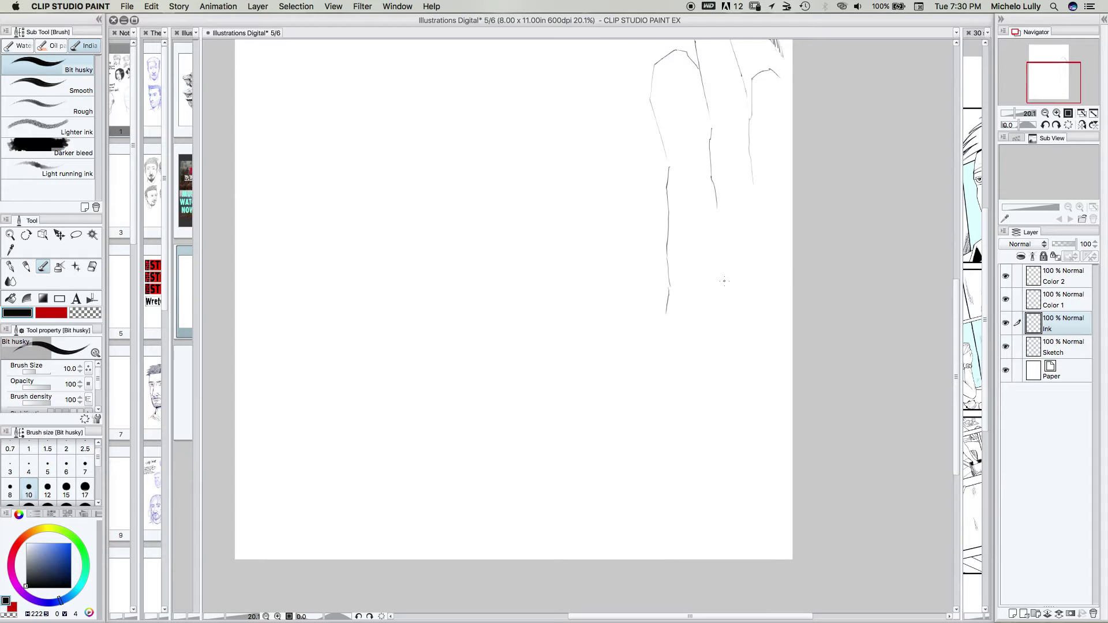
mouse_move(783, 269)
left_mouse_down()
mouse_move(743, 252)
mouse_move(718, 341)
mouse_move(685, 378)
mouse_move(690, 414)
mouse_move(650, 500)
left_mouse_up()
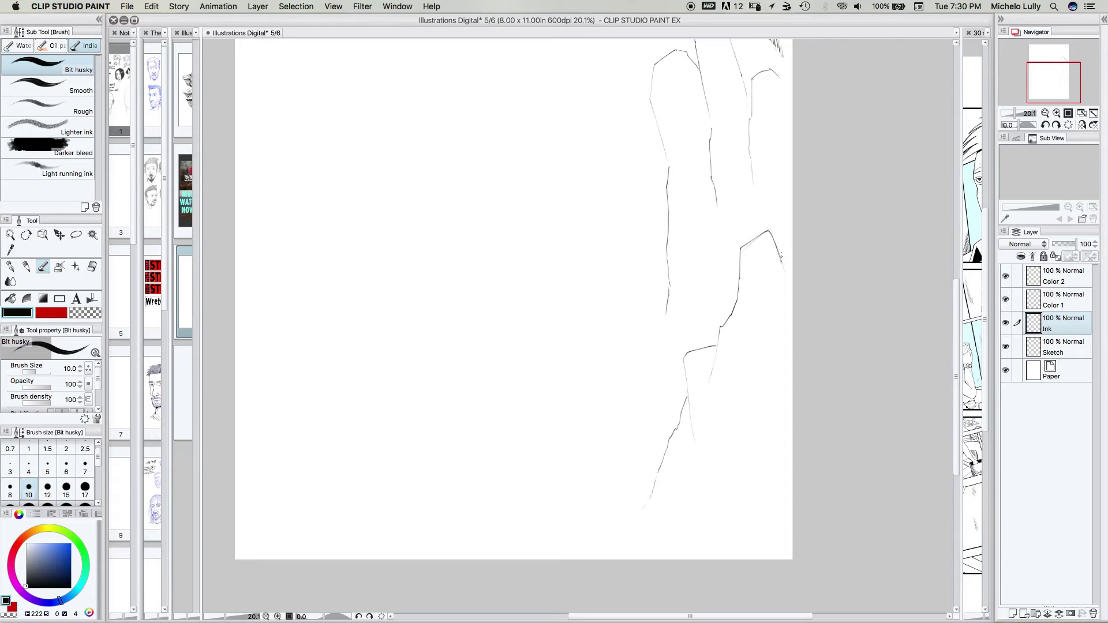
left_click_drag(777, 252, 785, 275)
left_click_drag(737, 371, 708, 440)
left_click_drag(738, 371, 754, 394)
- Start a new peak on the page's left side, extending both slopes down
scroll(664, 304, "up", 3)
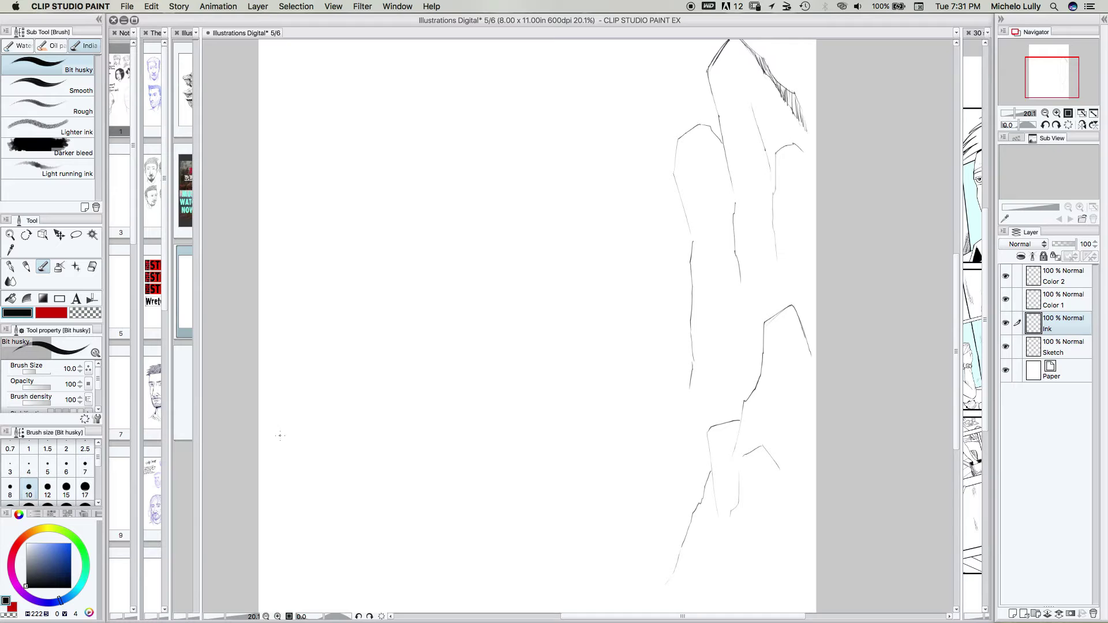
mouse_move(275, 422)
left_mouse_down()
mouse_move(296, 378)
mouse_move(349, 344)
mouse_move(355, 485)
left_mouse_up()
left_click_drag(276, 422, 259, 457)
- Ink a second jagged peak beside the left one, joined by a low hump
left_click_drag(277, 414, 265, 424)
scroll(299, 427, "down", 5)
left_click_drag(331, 460, 340, 430)
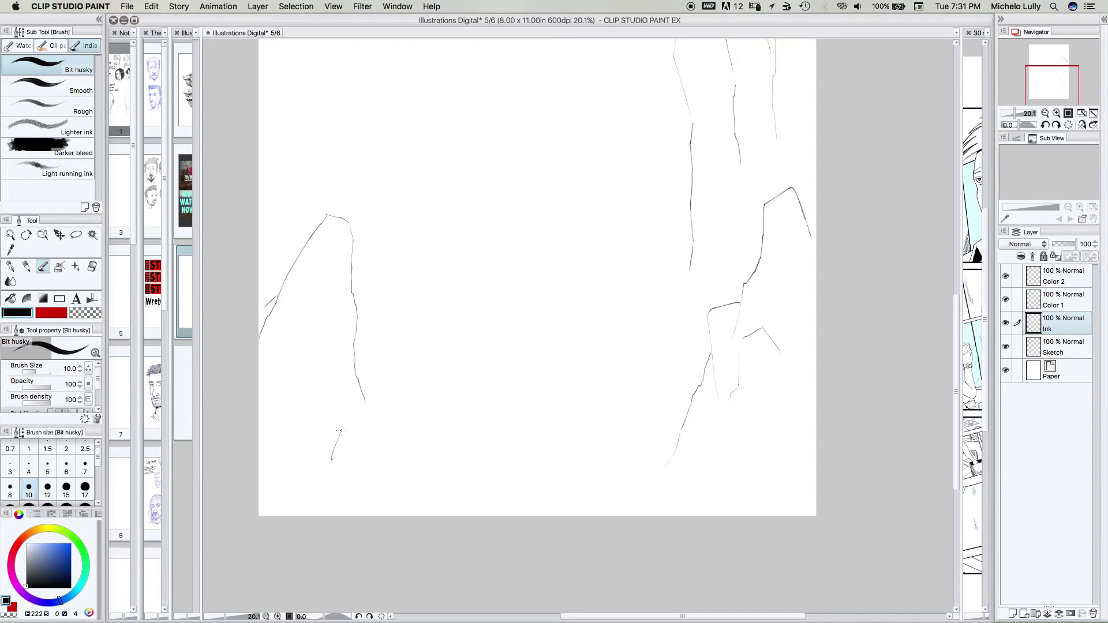
mouse_move(341, 429)
left_mouse_down()
mouse_move(408, 307)
mouse_move(422, 300)
mouse_move(449, 406)
left_mouse_up()
mouse_move(343, 429)
left_mouse_down()
mouse_move(326, 421)
mouse_move(266, 459)
left_mouse_up()
left_click_drag(447, 401, 457, 430)
- Draw a low ridge line across the base, then undo the latest rock strokes
mouse_move(398, 452)
left_mouse_down()
mouse_move(496, 428)
mouse_move(518, 446)
mouse_move(466, 493)
left_mouse_up()
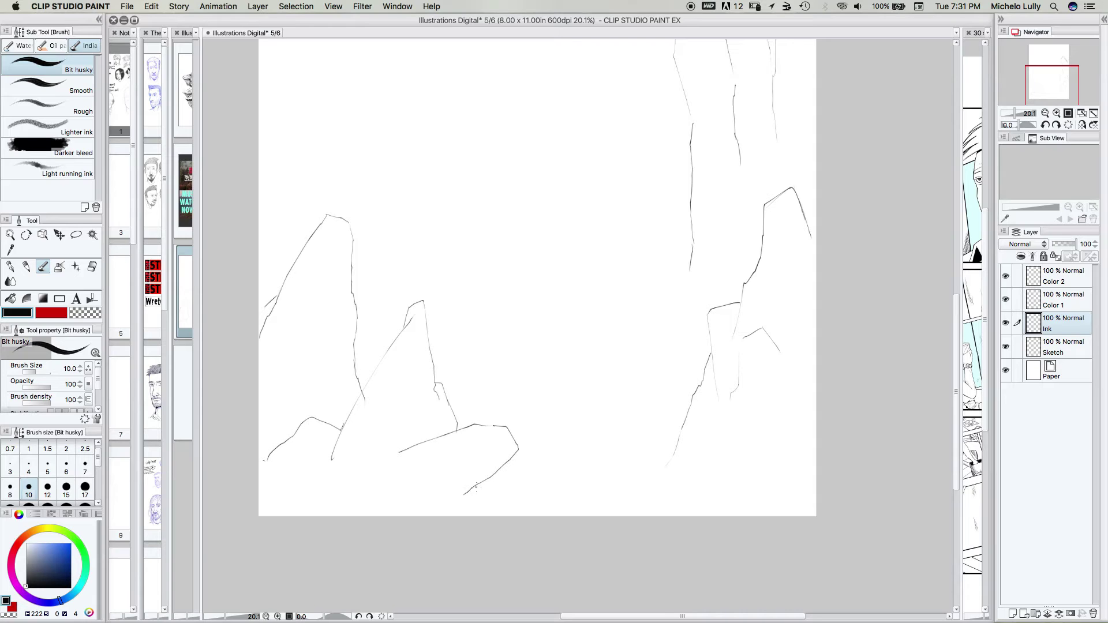
left_click_drag(395, 453, 321, 499)
scroll(538, 433, "up", 5)
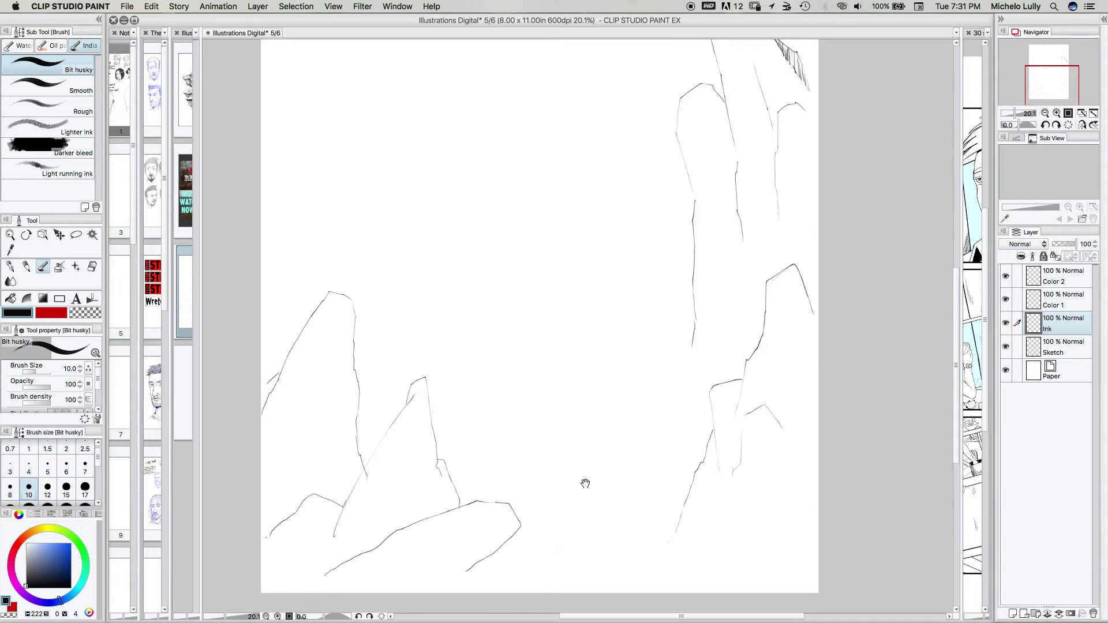
scroll(492, 329, "down", 1)
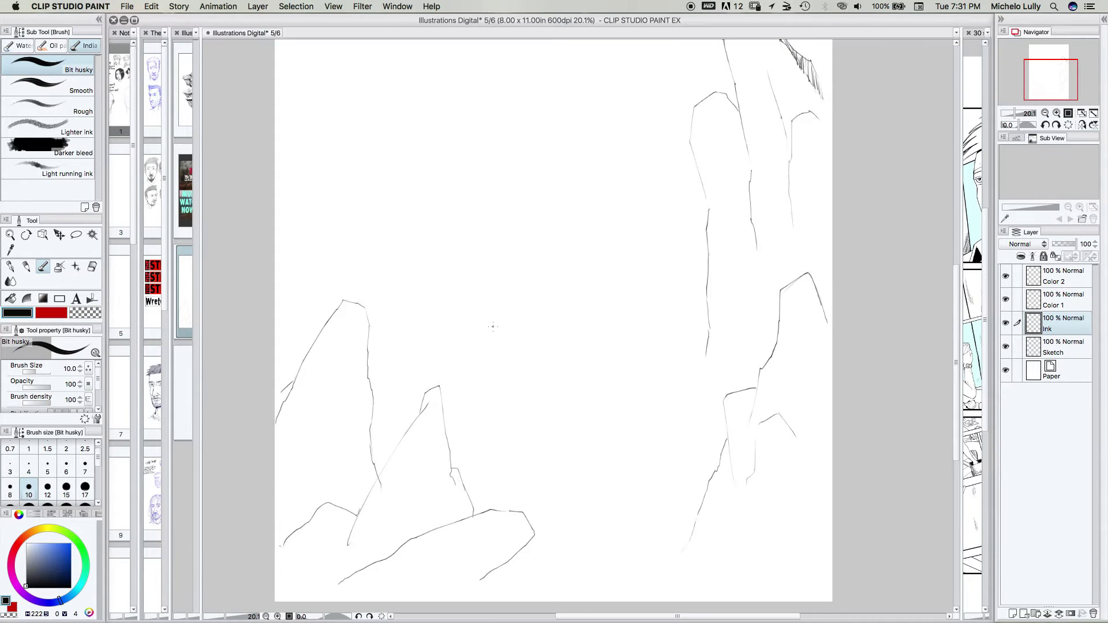
key("super+z")
key("super+z")
key("super+z")
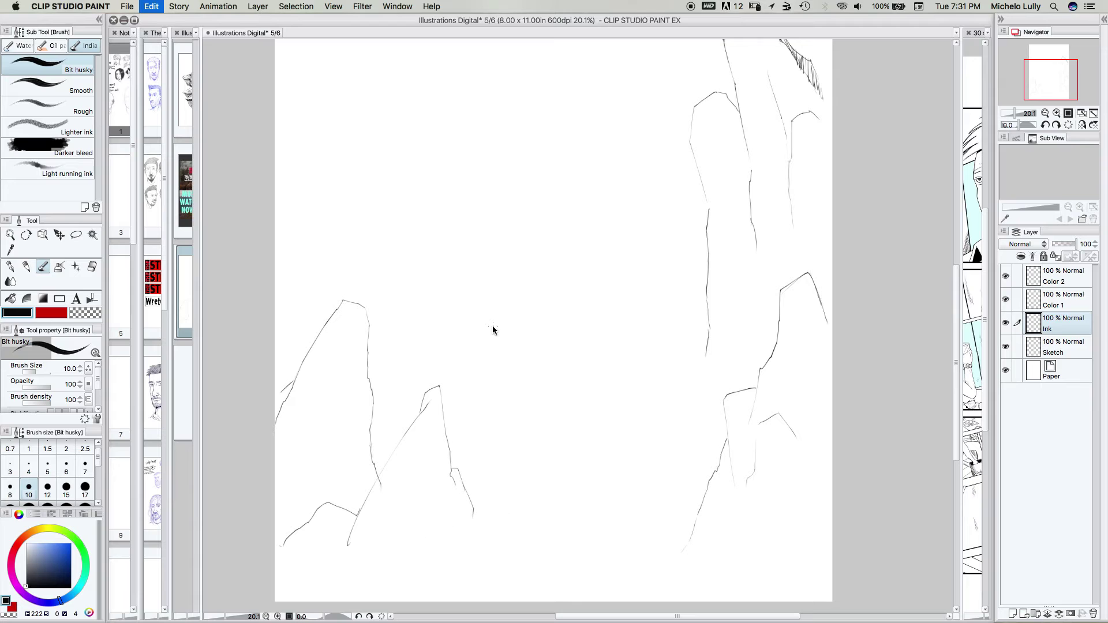
- Undo more lower-left strokes and ink a new leaning rock rising to a peak
key("super+z")
key("super+z")
key("super+z")
key("super+z")
key("super+z")
key("super+z")
key("super+z")
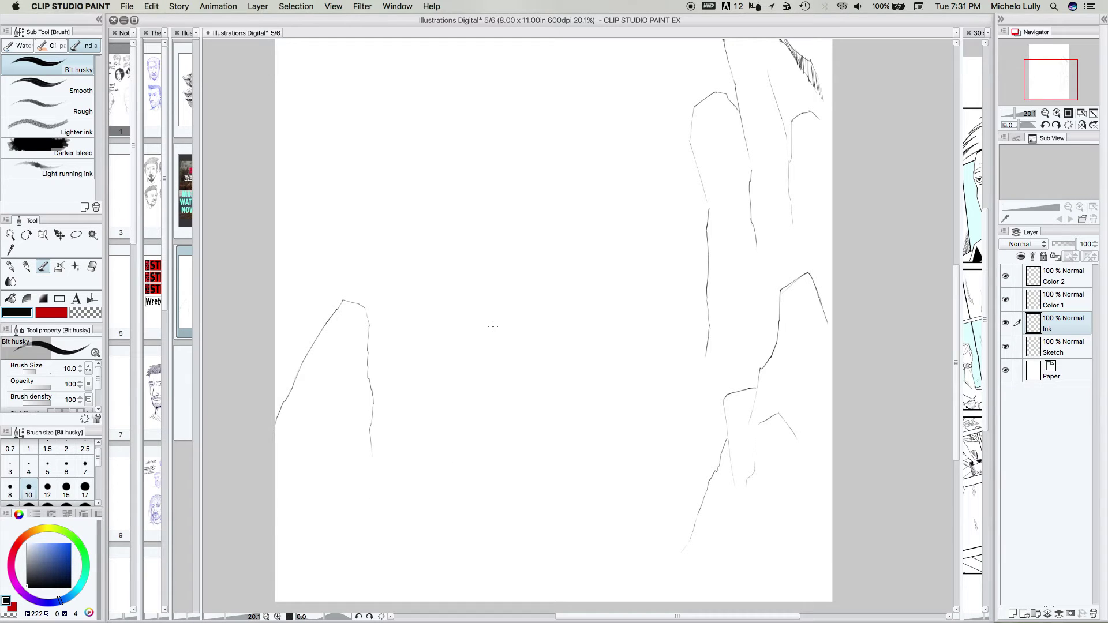
scroll(471, 549, "up", 3)
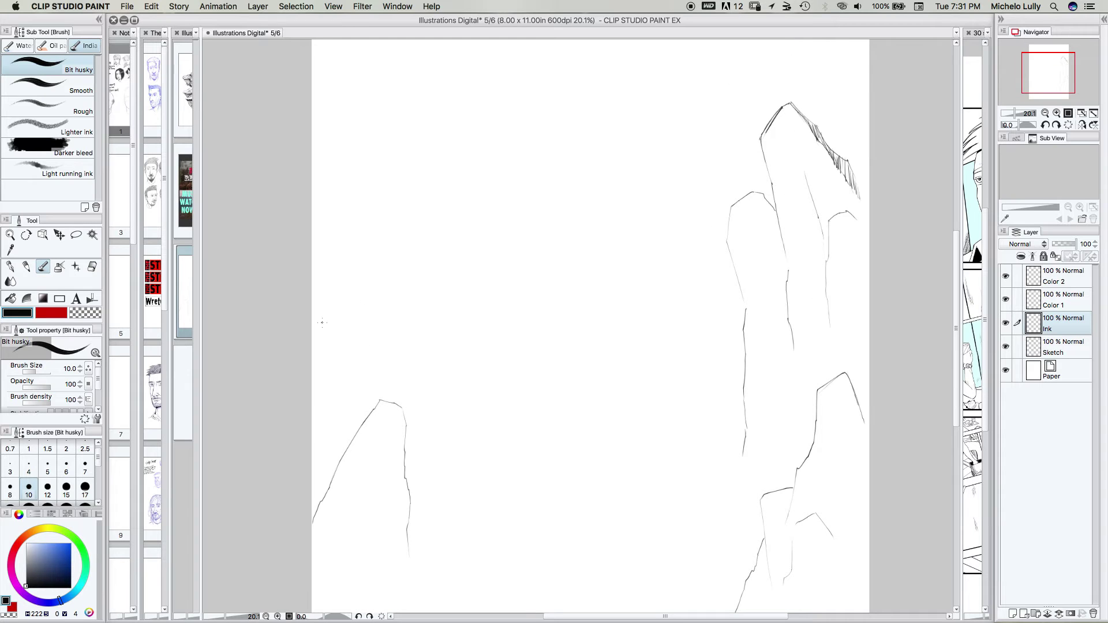
mouse_move(313, 363)
left_mouse_down()
mouse_move(356, 267)
mouse_move(398, 238)
mouse_move(420, 245)
mouse_move(397, 295)
left_mouse_up()
left_click_drag(417, 254, 397, 299)
left_click_drag(396, 303, 395, 330)
mouse_move(401, 328)
left_mouse_down()
mouse_move(382, 358)
mouse_move(387, 380)
left_mouse_up()
- Ink a second crag below the overhang and begin hatching the left rock's inner edge
mouse_move(409, 397)
left_mouse_down()
mouse_move(417, 363)
mouse_move(437, 360)
mouse_move(446, 446)
left_mouse_up()
left_click_drag(409, 389, 397, 400)
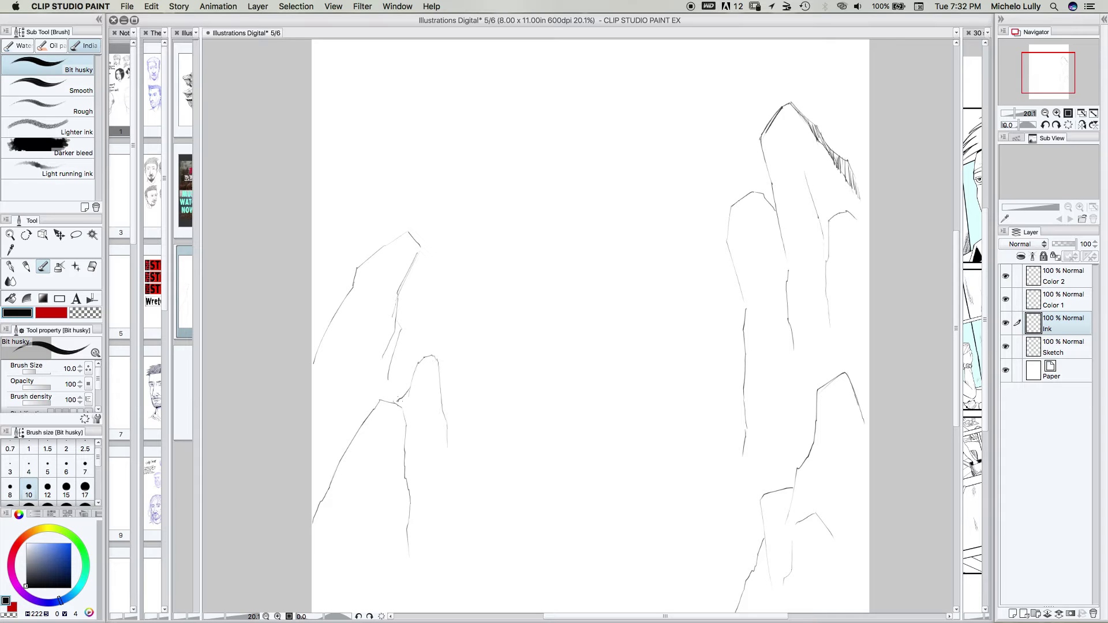
mouse_move(630, 425)
left_mouse_down()
mouse_move(580, 388)
mouse_move(554, 347)
mouse_move(582, 329)
left_mouse_up()
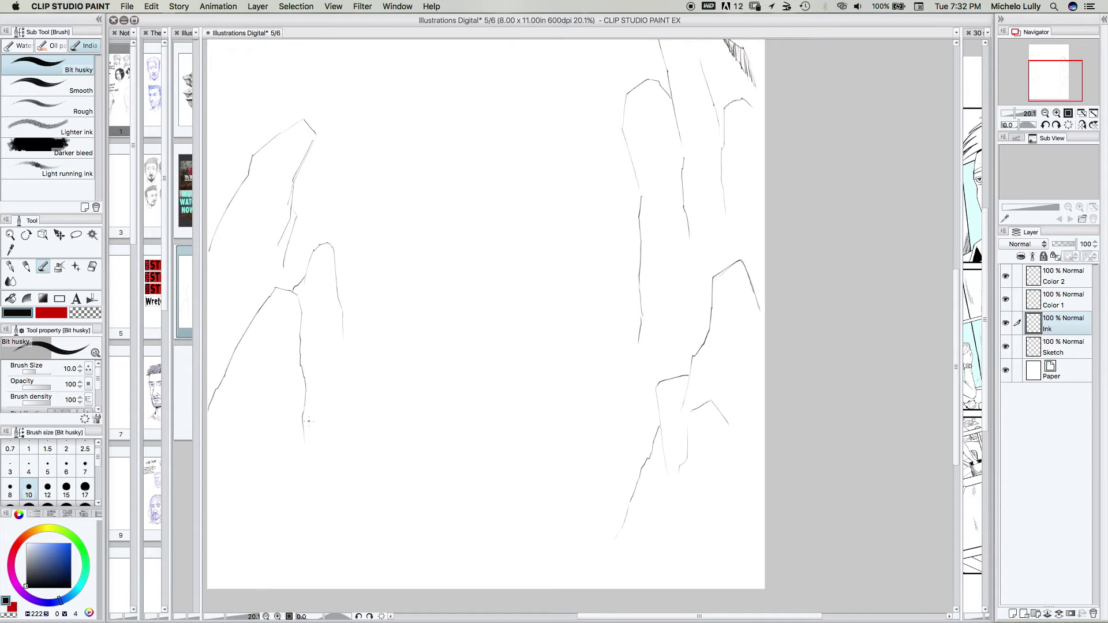
left_click_drag(304, 421, 319, 481)
left_click_drag(378, 436, 498, 532)
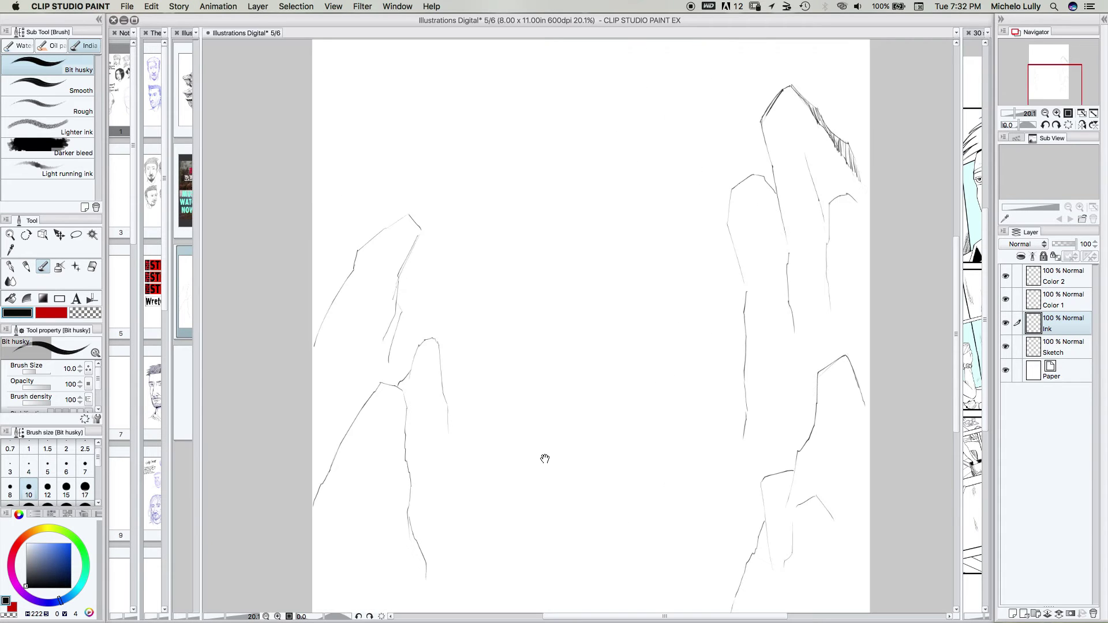
left_click_drag(545, 459, 553, 483)
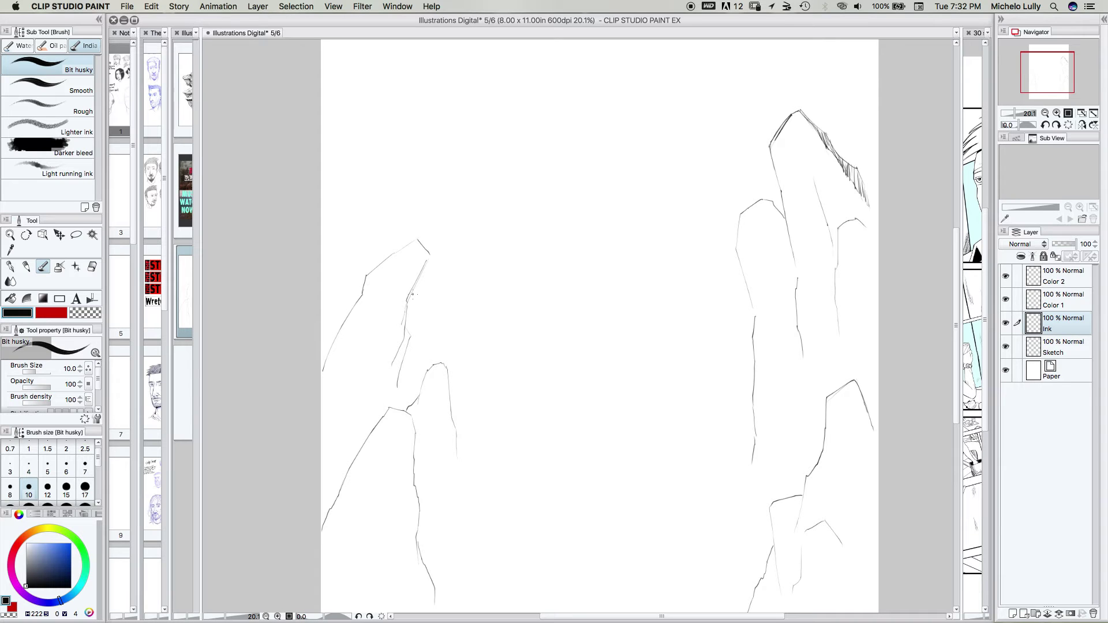
left_click_drag(427, 260, 410, 300)
- Hatch down the left rock's inner edge and add a vertical crease line
left_click_drag(428, 263, 406, 332)
left_click_drag(419, 315, 406, 339)
left_click_drag(430, 262, 407, 342)
mouse_move(410, 381)
left_mouse_down()
mouse_move(406, 345)
mouse_move(402, 402)
mouse_move(407, 393)
left_mouse_up()
left_click_drag(419, 382, 394, 404)
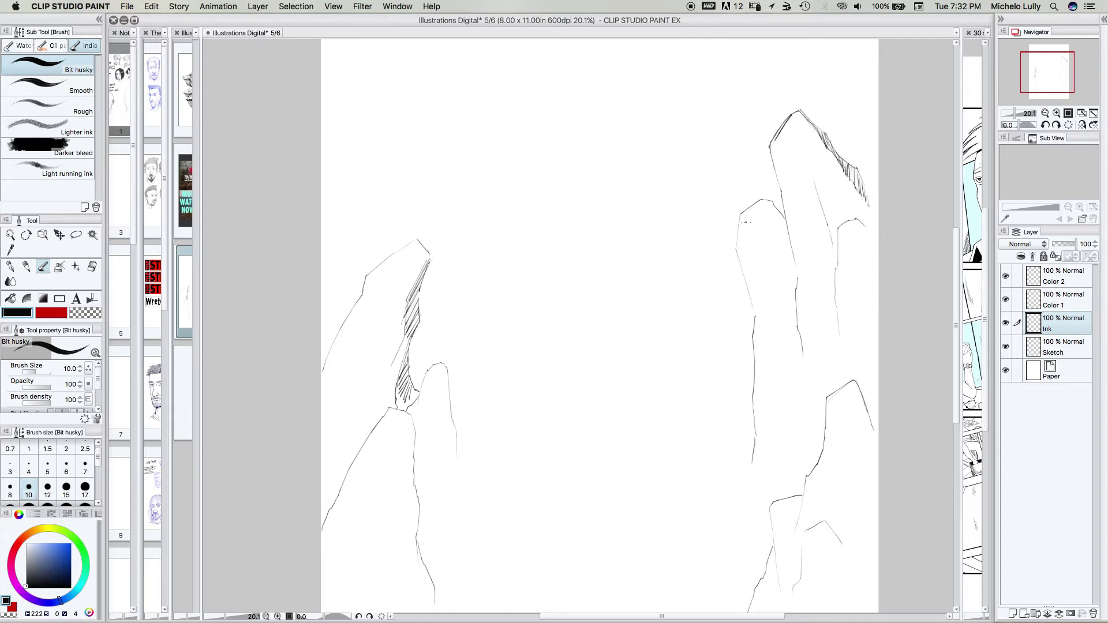
- Extend the right rock's edge lines and hatch along its left edge
left_click_drag(769, 368, 665, 285)
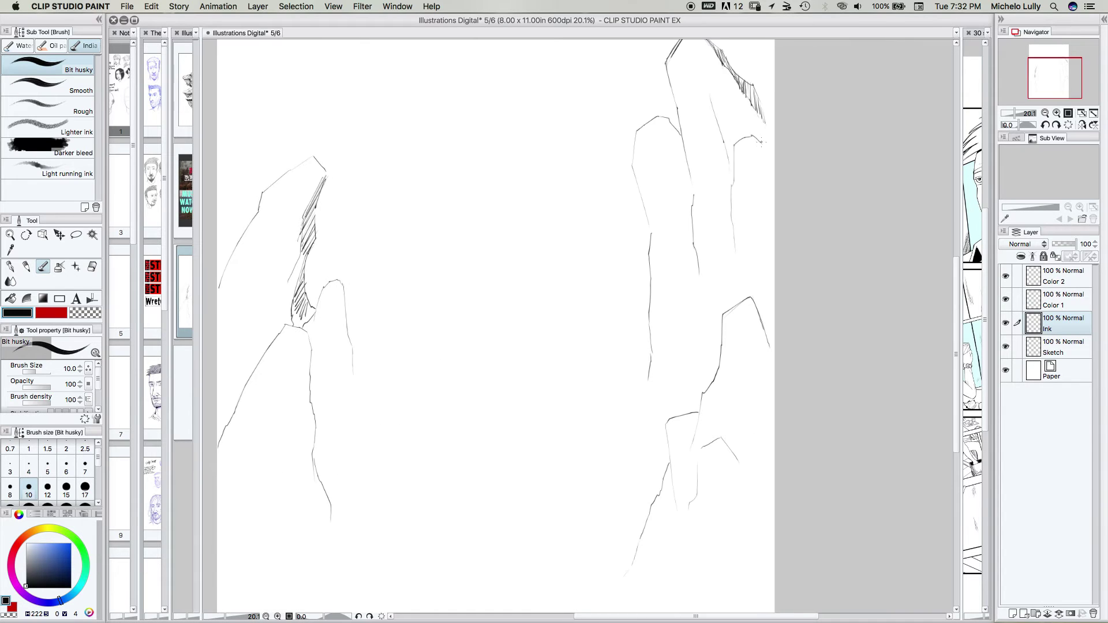
mouse_move(761, 140)
left_mouse_down()
mouse_move(774, 155)
mouse_move(738, 142)
mouse_move(728, 218)
mouse_move(755, 274)
left_mouse_up()
left_click_drag(731, 188, 750, 248)
left_click_drag(731, 191, 739, 244)
left_click_drag(741, 244, 753, 270)
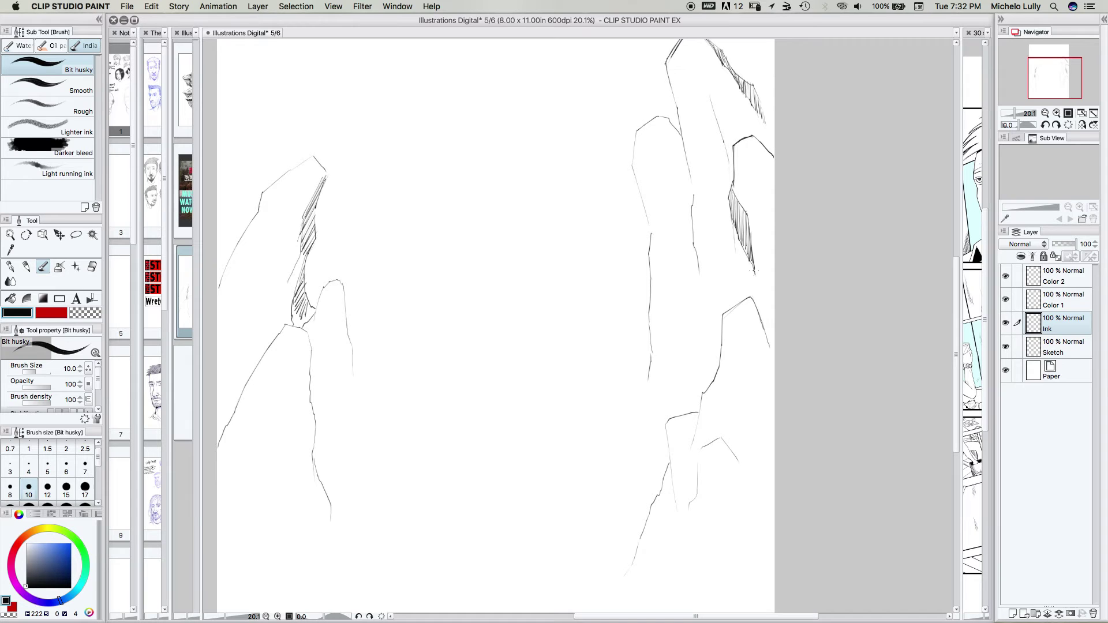
left_click_drag(753, 266, 738, 297)
left_click_drag(732, 181, 729, 204)
mouse_move(734, 152)
left_mouse_down()
mouse_move(735, 180)
mouse_move(771, 188)
left_mouse_up()
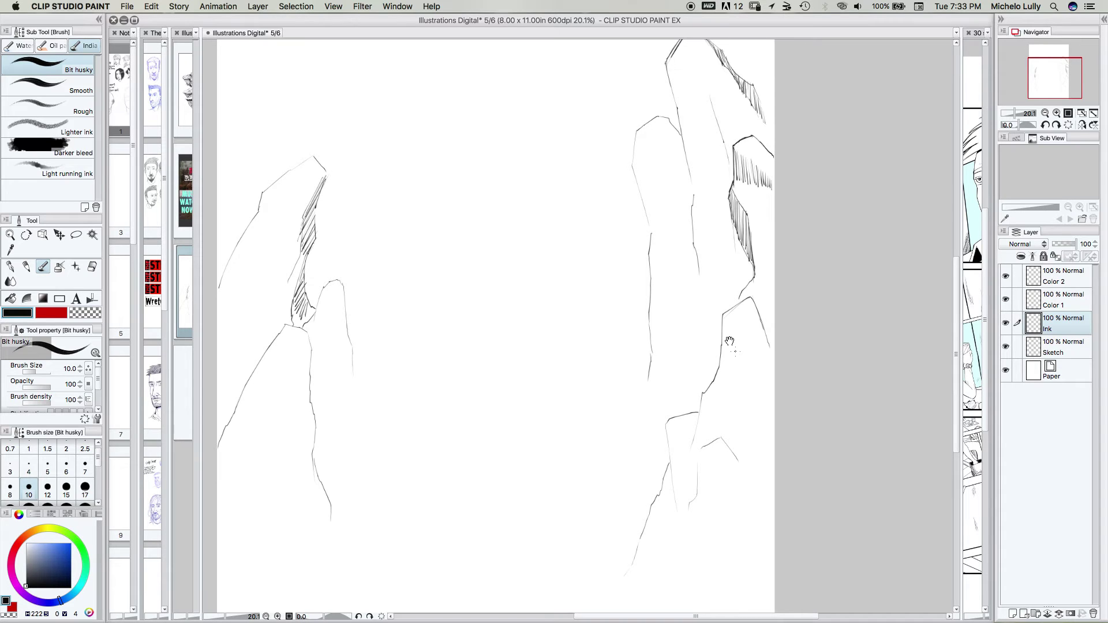
- Darken the right rock's hatched edge and its lower and upper-right edge lines
left_click_drag(729, 341, 705, 296)
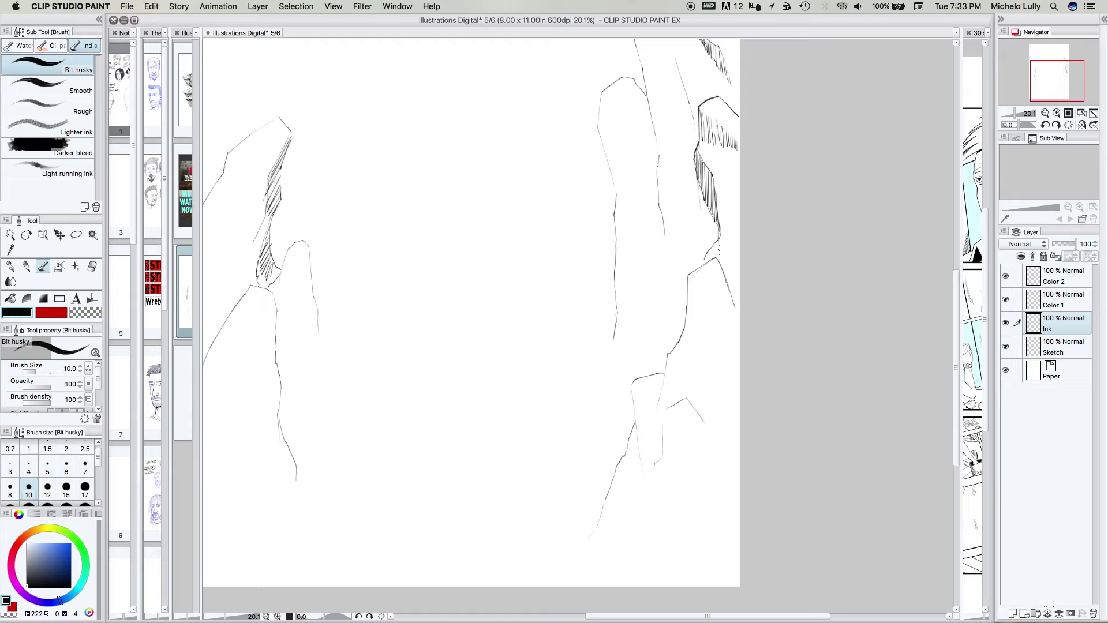
mouse_move(717, 216)
left_mouse_down()
mouse_move(721, 257)
mouse_move(693, 267)
mouse_move(709, 261)
mouse_move(685, 326)
left_mouse_up()
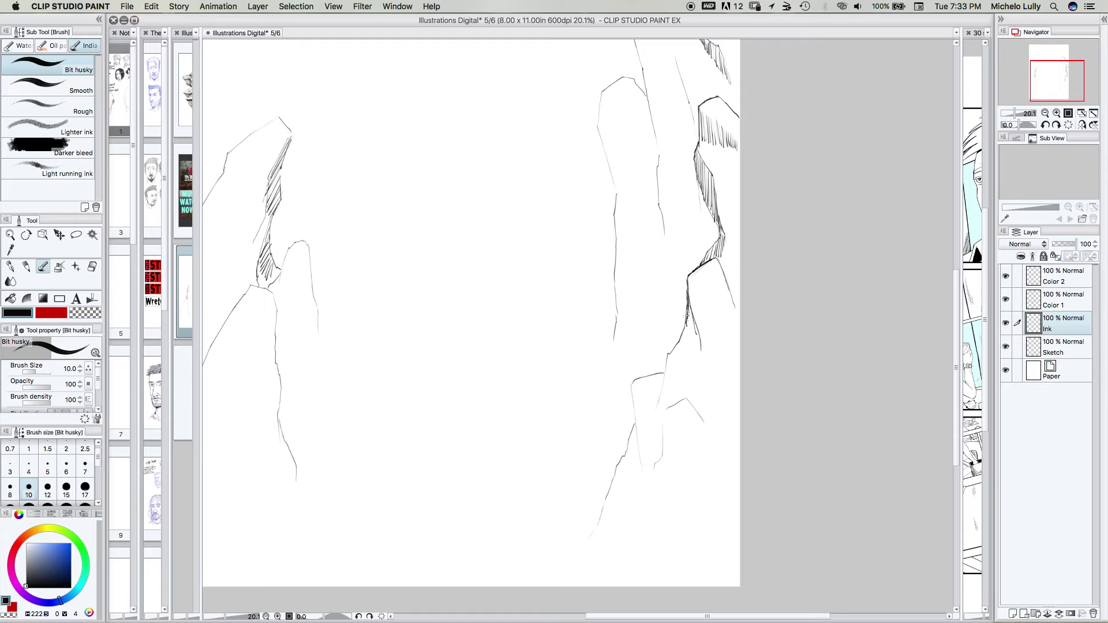
mouse_move(691, 309)
left_mouse_down()
mouse_move(686, 334)
mouse_move(702, 350)
left_mouse_up()
mouse_move(717, 259)
left_mouse_down()
mouse_move(740, 301)
mouse_move(705, 326)
mouse_move(728, 310)
left_mouse_up()
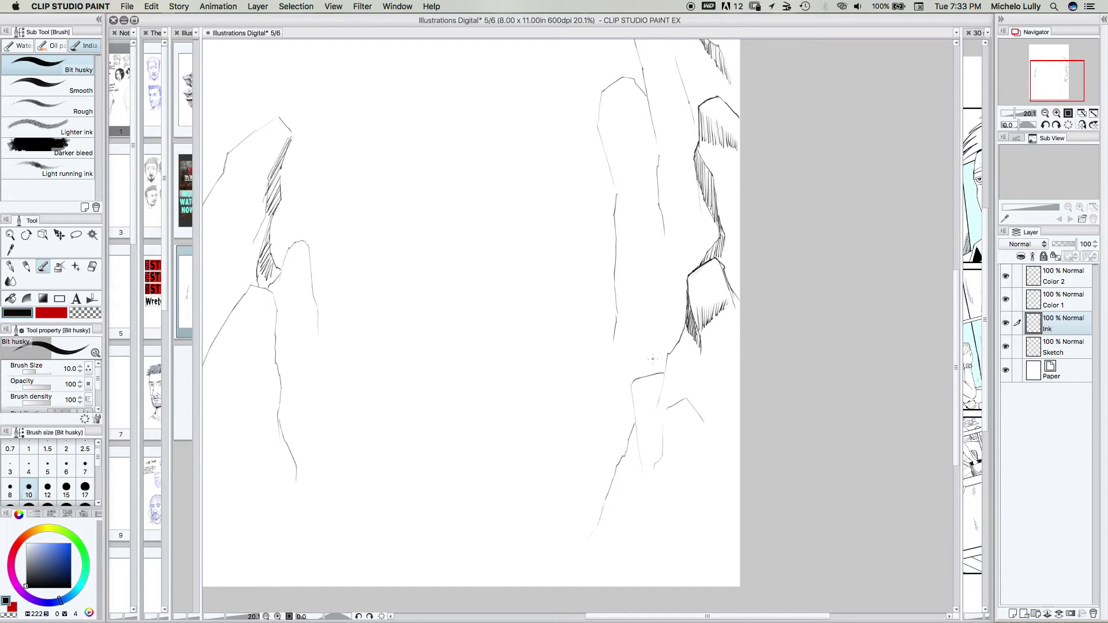
- Densely hatch the shorter pillar's inner edge and across its top corner
scroll(646, 179, "up", 2)
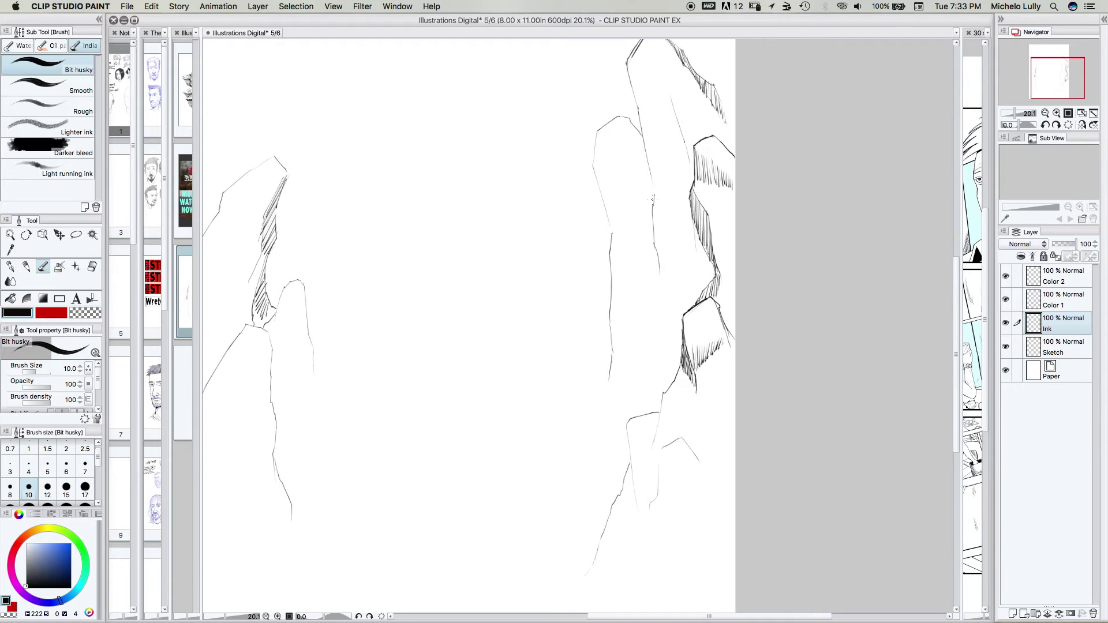
mouse_move(652, 200)
left_mouse_down()
mouse_move(653, 230)
mouse_move(642, 226)
left_mouse_up()
left_click_drag(634, 130, 633, 171)
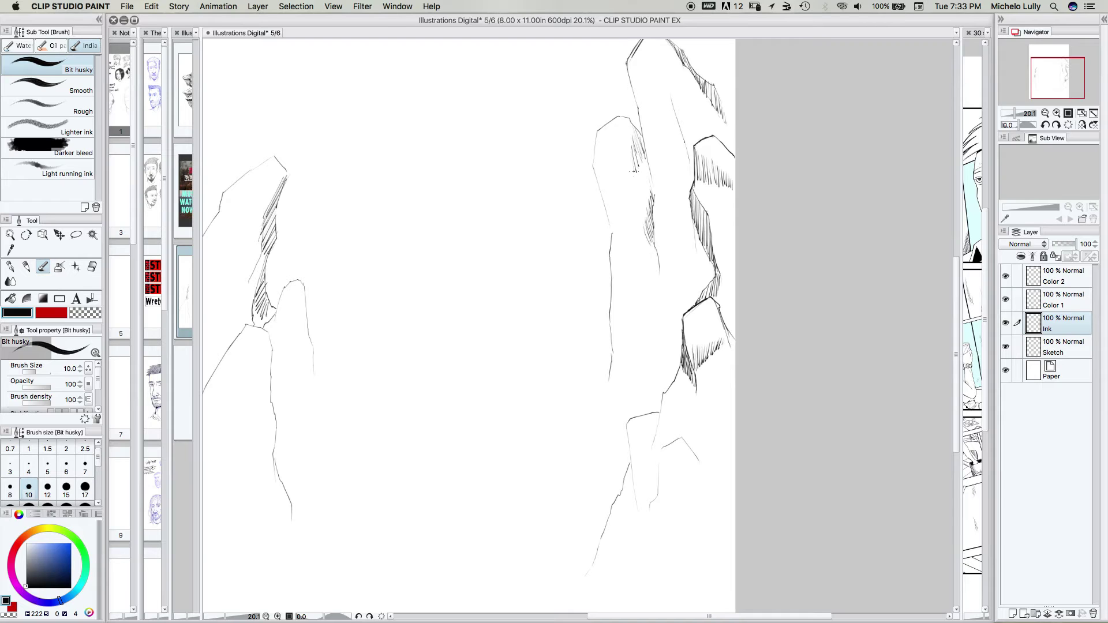
left_click_drag(632, 171, 615, 175)
left_click_drag(610, 165, 601, 175)
left_click_drag(601, 159, 605, 167)
mouse_move(615, 158)
left_mouse_down()
mouse_move(611, 170)
mouse_move(631, 166)
left_mouse_up()
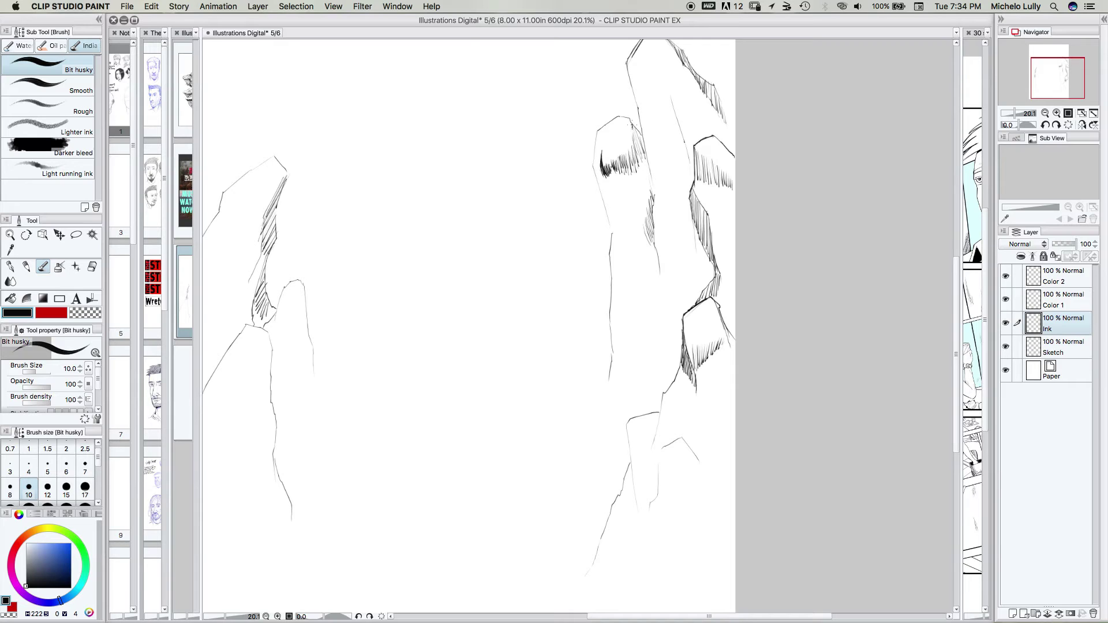
left_click_drag(631, 128, 643, 185)
scroll(467, 323, "up", 2)
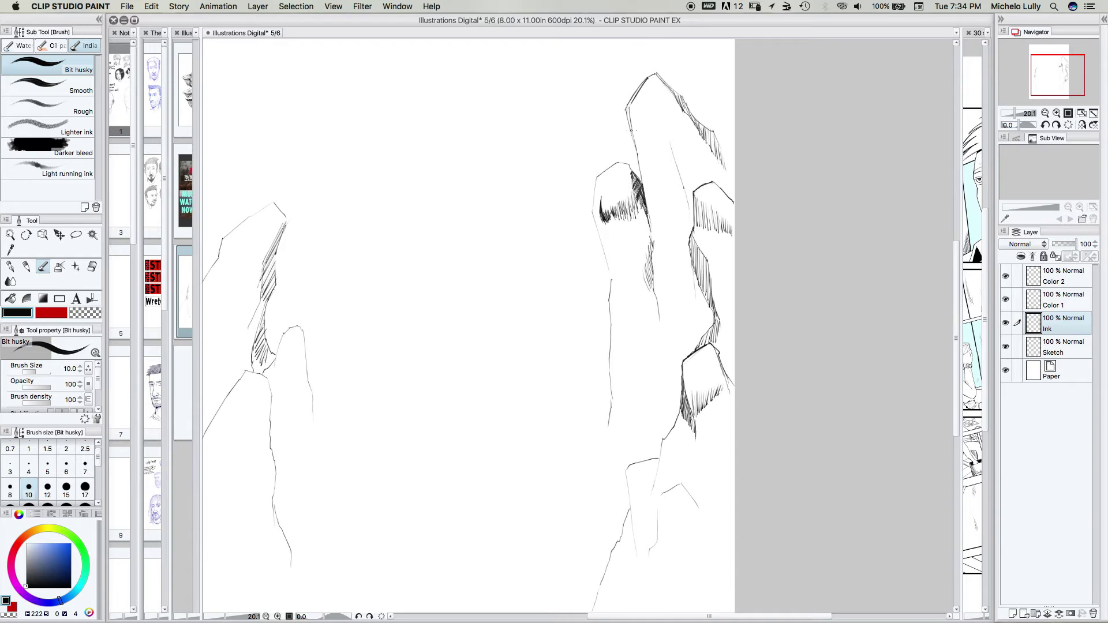
- Darken the tall rock's left edge and draw a crease line down its face
mouse_move(627, 107)
left_mouse_down()
mouse_move(641, 151)
mouse_move(662, 124)
left_mouse_up()
left_click_drag(625, 109, 649, 227)
mouse_move(669, 138)
left_mouse_down()
mouse_move(683, 234)
mouse_move(686, 224)
left_mouse_up()
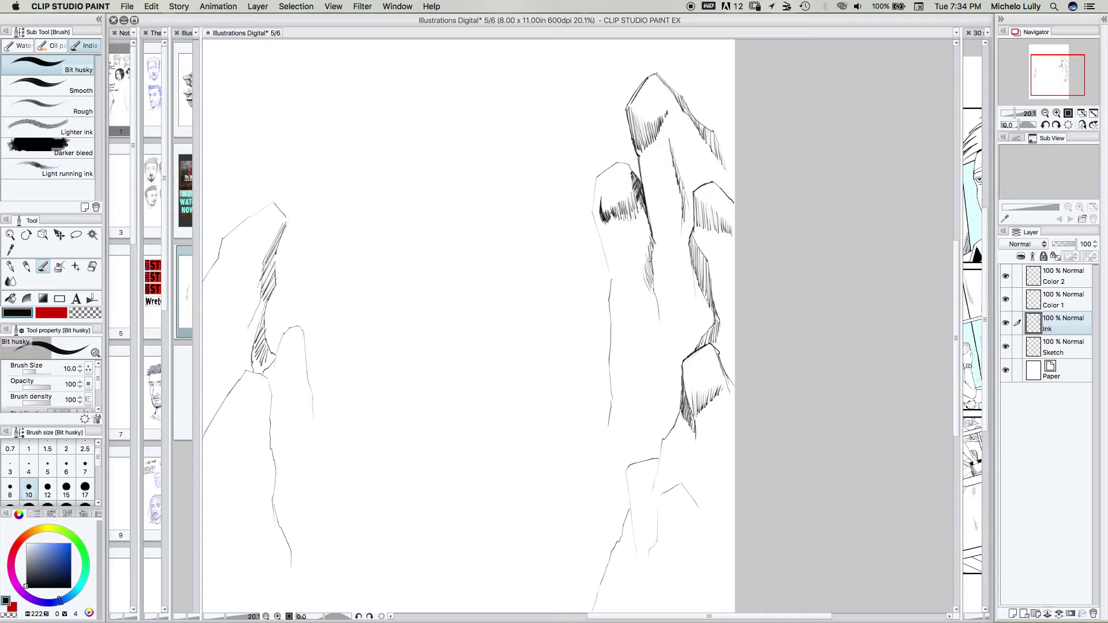
mouse_move(604, 213)
left_mouse_down()
mouse_move(595, 231)
mouse_move(609, 277)
mouse_move(628, 254)
left_mouse_up()
left_click_drag(648, 287, 658, 352)
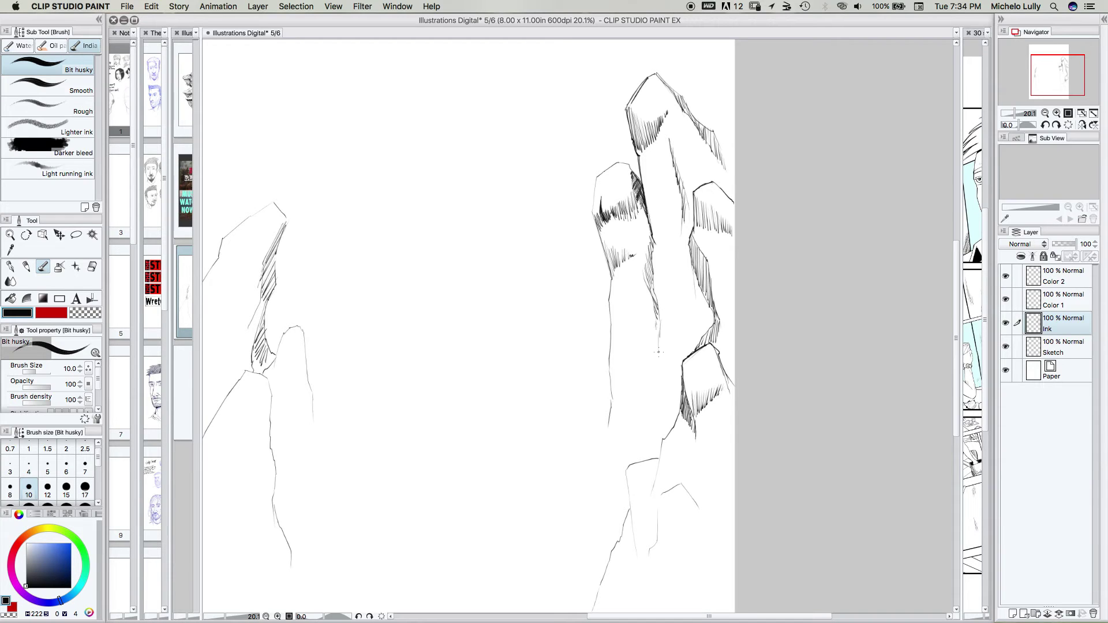
mouse_move(677, 272)
left_mouse_down()
mouse_move(688, 344)
mouse_move(676, 273)
left_mouse_up()
- Hatch the pillar's lower-left edge and darken its edge further down
mouse_move(638, 323)
left_mouse_down()
mouse_move(612, 219)
mouse_move(634, 259)
left_mouse_up()
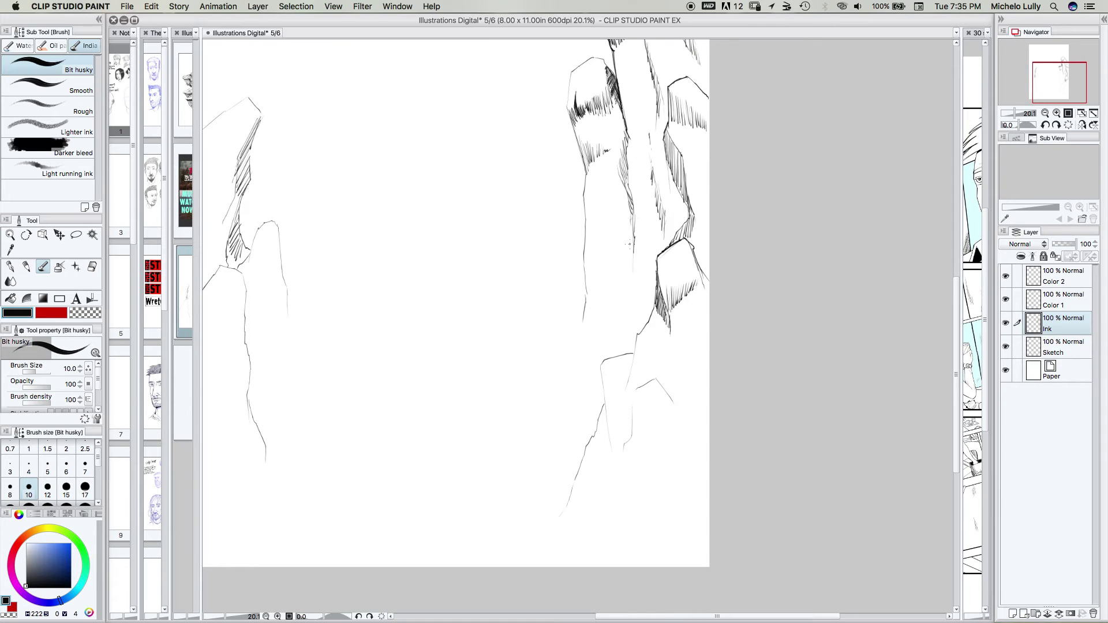
mouse_move(630, 202)
left_mouse_down()
mouse_move(622, 226)
mouse_move(592, 219)
left_mouse_up()
left_click_drag(584, 218, 595, 221)
left_click_drag(605, 225, 616, 220)
left_click_drag(627, 150, 633, 220)
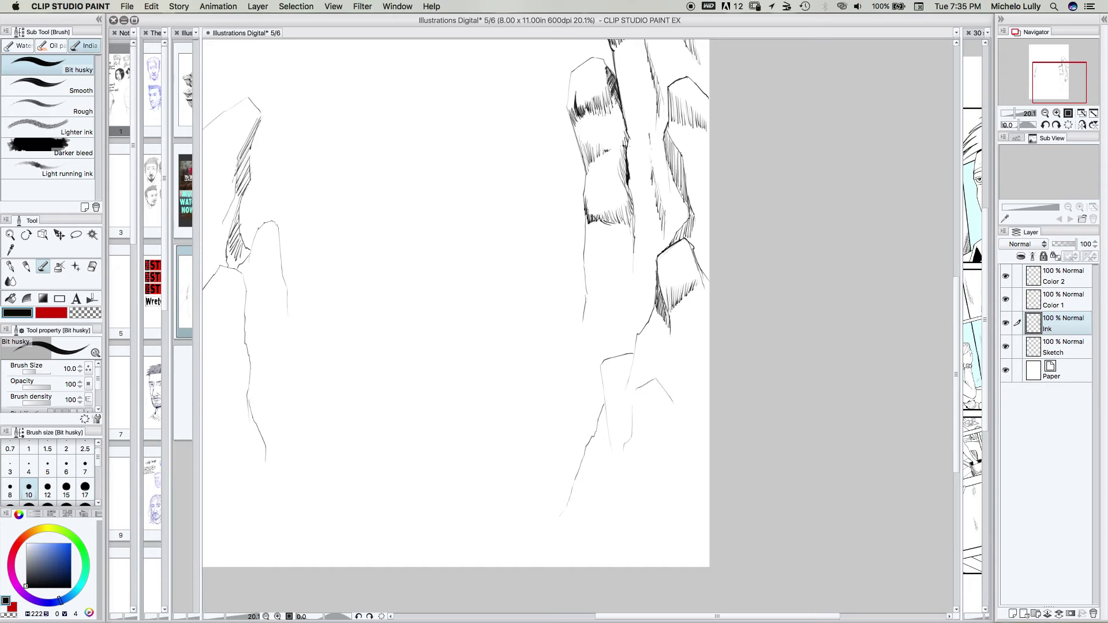
left_click_drag(633, 232, 629, 291)
scroll(596, 268, "down", 3)
scroll(596, 269, "left", 2)
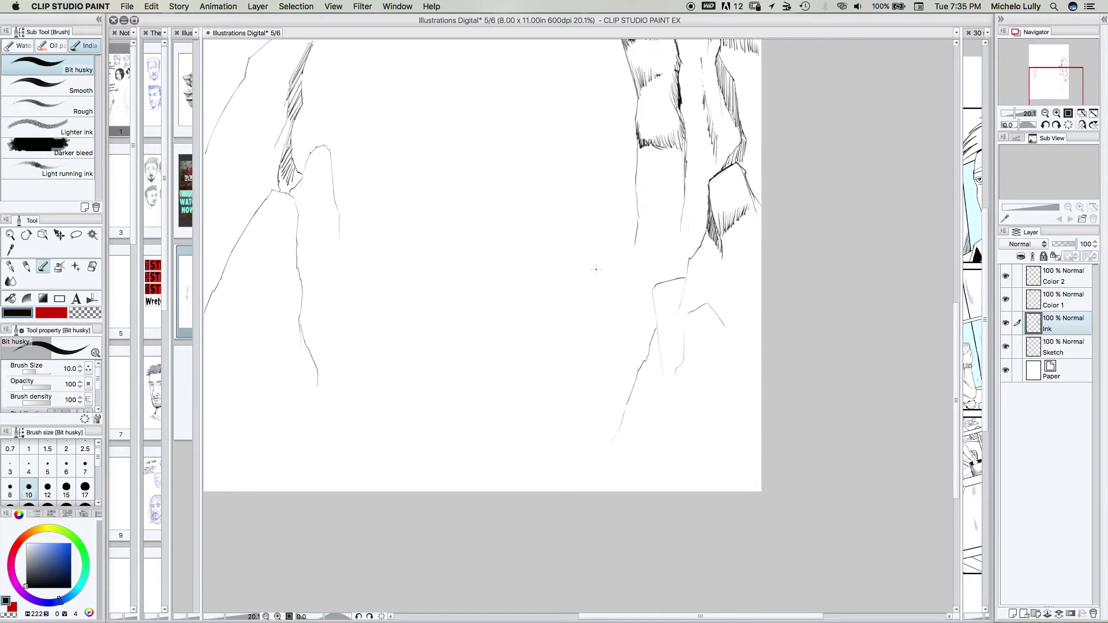
- Raise the brush size to 15 and ink the new peak's bold doubled right slope
left_click_drag(575, 231, 612, 301)
key("bracketright")
key("bracketright")
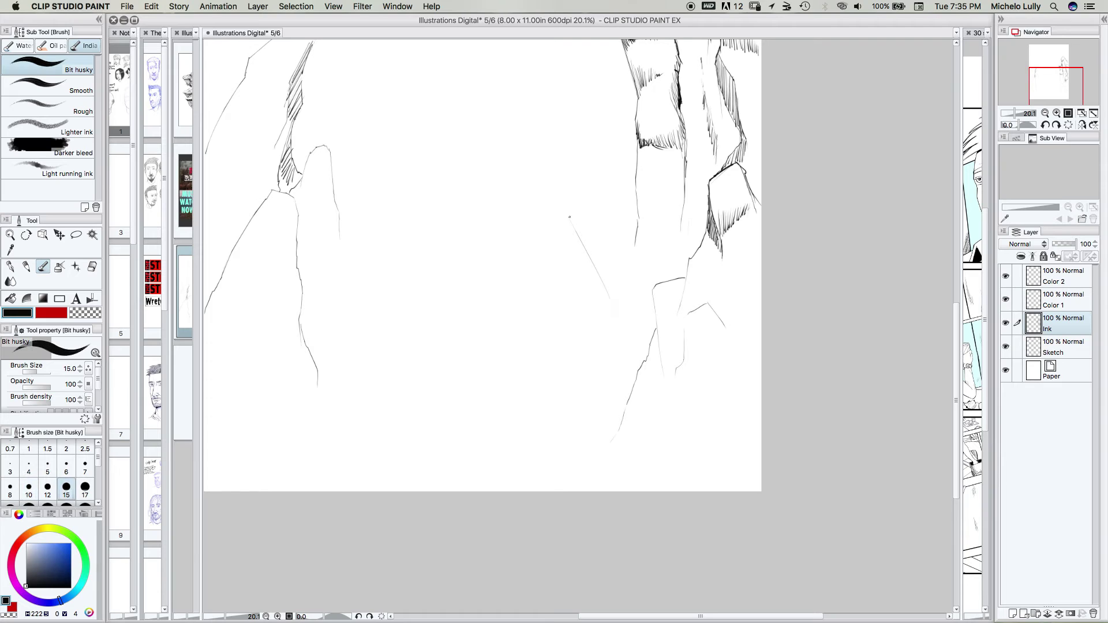
left_click_drag(564, 214, 632, 337)
left_click_drag(561, 210, 625, 315)
- Ink the peak's jagged left slope and extend both slopes toward the base
left_click_drag(563, 211, 518, 340)
mouse_move(515, 332)
left_mouse_down()
mouse_move(507, 324)
mouse_move(483, 413)
left_mouse_up()
mouse_move(624, 318)
left_mouse_down()
mouse_move(659, 369)
mouse_move(741, 429)
left_mouse_up()
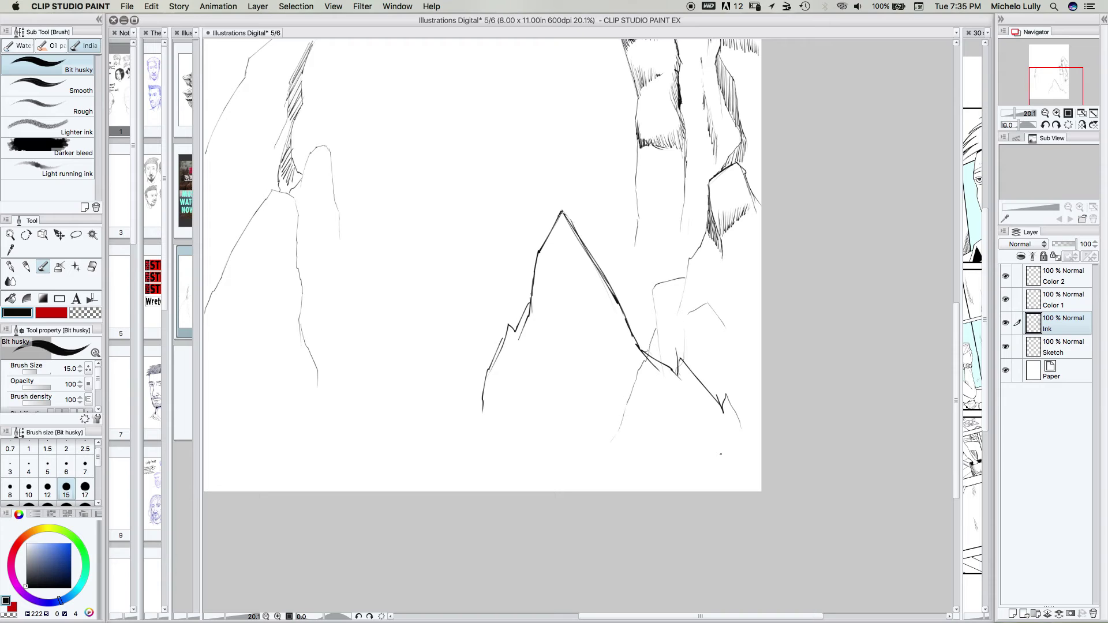
mouse_move(534, 275)
left_mouse_down()
mouse_move(552, 233)
mouse_move(536, 278)
left_mouse_up()
- Hatch the central peak's left face with diagonal strokes from top to bottom
left_click_drag(558, 242, 532, 326)
left_click_drag(567, 268, 533, 341)
left_click_drag(571, 282, 540, 343)
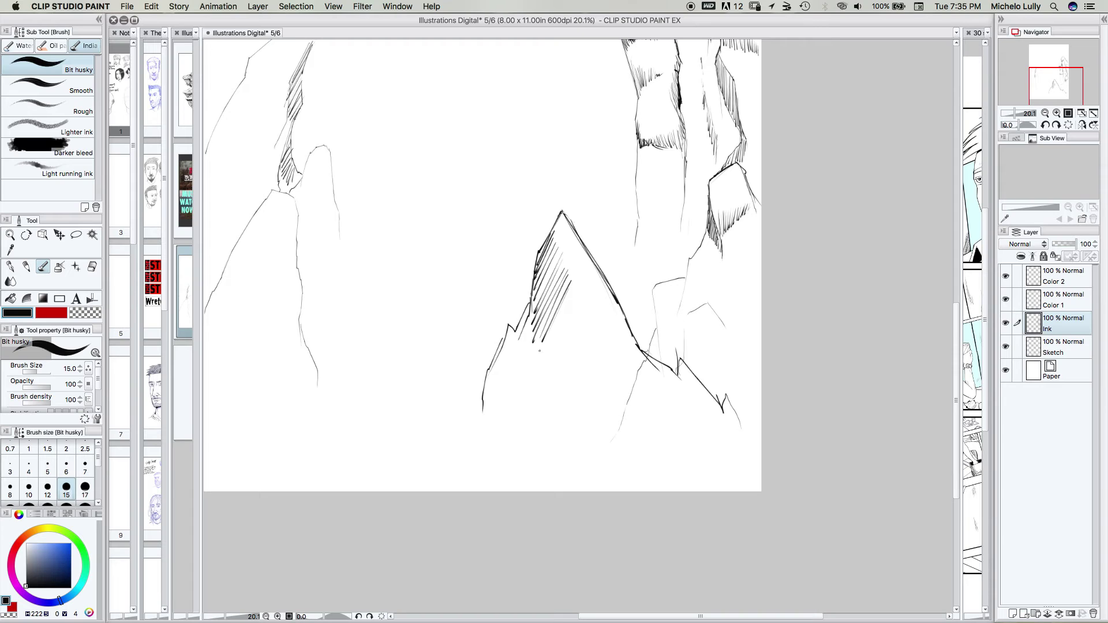
left_click_drag(571, 294, 539, 372)
left_click_drag(574, 306, 546, 369)
left_click_drag(576, 317, 553, 382)
left_click_drag(583, 331, 551, 393)
left_click_drag(583, 353, 559, 403)
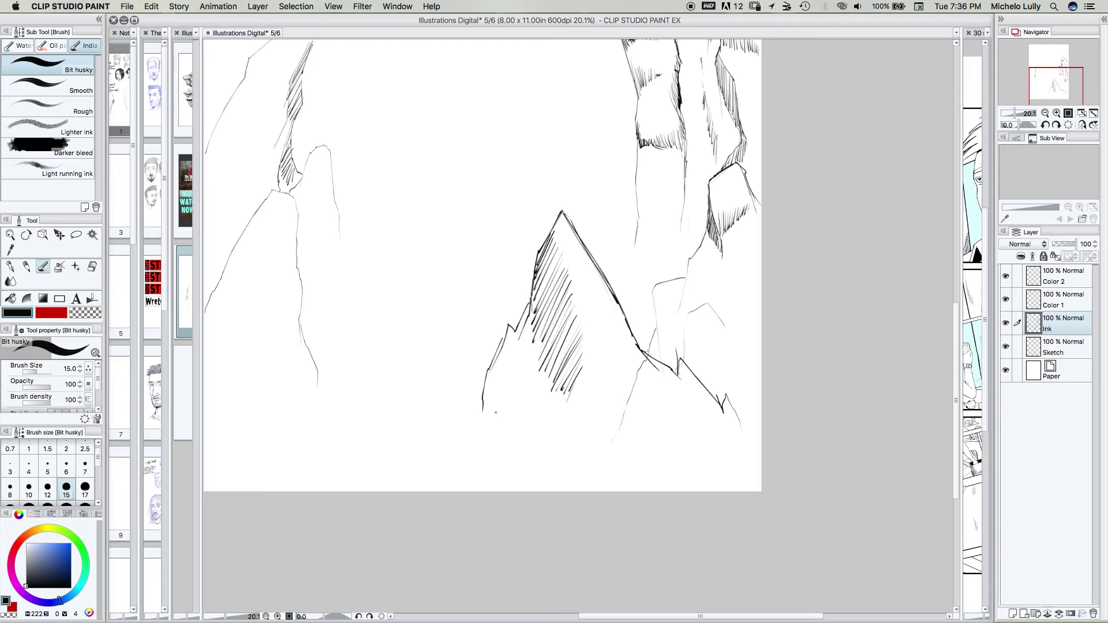
- Hatch the rocky base left of the peak with vertical strokes and give it a jagged contour
left_click_drag(481, 409, 475, 459)
left_click_drag(478, 418, 478, 455)
left_click_drag(494, 402, 488, 448)
left_click_drag(498, 401, 493, 444)
left_click_drag(500, 406, 497, 446)
left_click_drag(512, 404, 511, 442)
left_click_drag(521, 415, 517, 440)
left_click_drag(527, 417, 522, 438)
left_click_drag(535, 424, 531, 433)
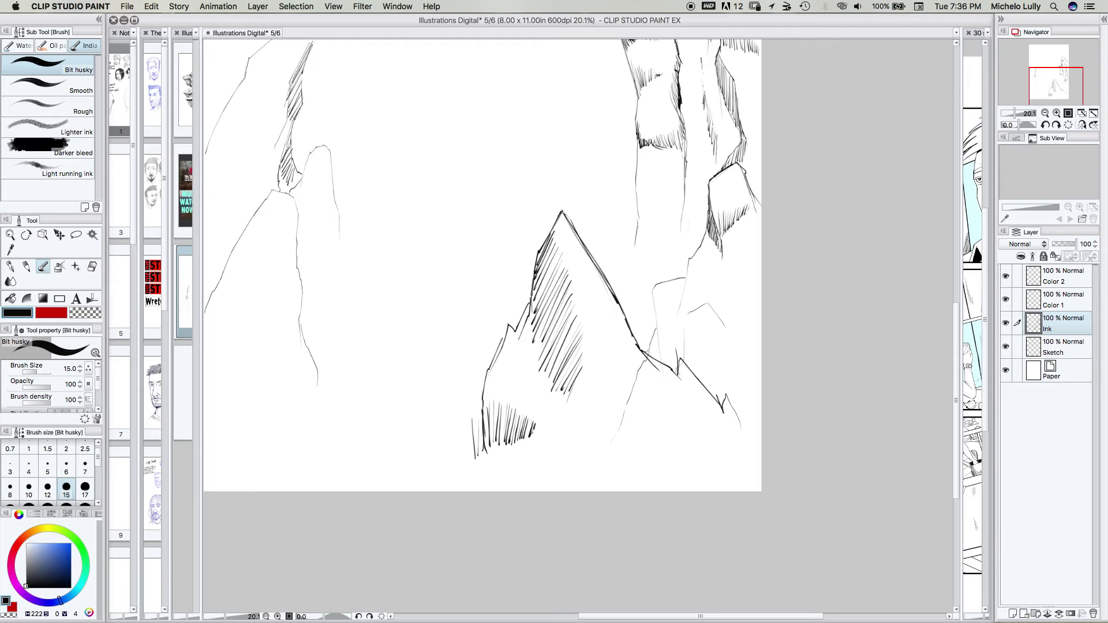
left_click_drag(533, 427, 540, 425)
left_click_drag(481, 408, 469, 434)
- Draw the right hill's jagged left edge and hatch its base and left slope
left_click_drag(593, 444, 643, 360)
left_click_drag(606, 414, 610, 446)
left_click_drag(614, 405, 617, 442)
left_click_drag(622, 405, 626, 439)
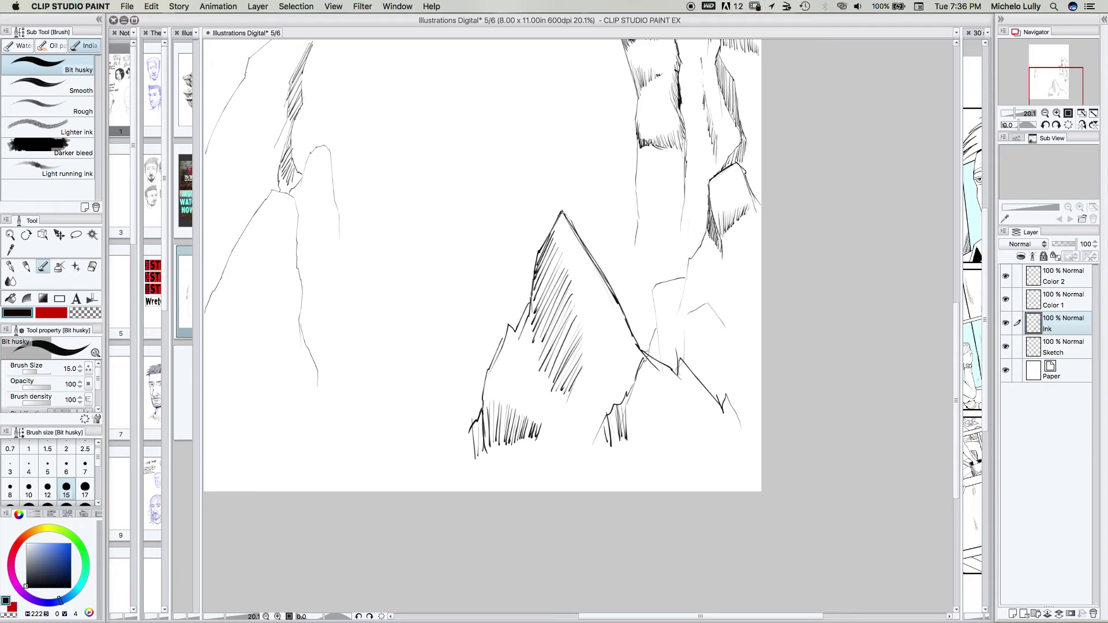
left_click_drag(631, 375, 633, 439)
left_click_drag(637, 366, 638, 434)
left_click_drag(645, 358, 644, 425)
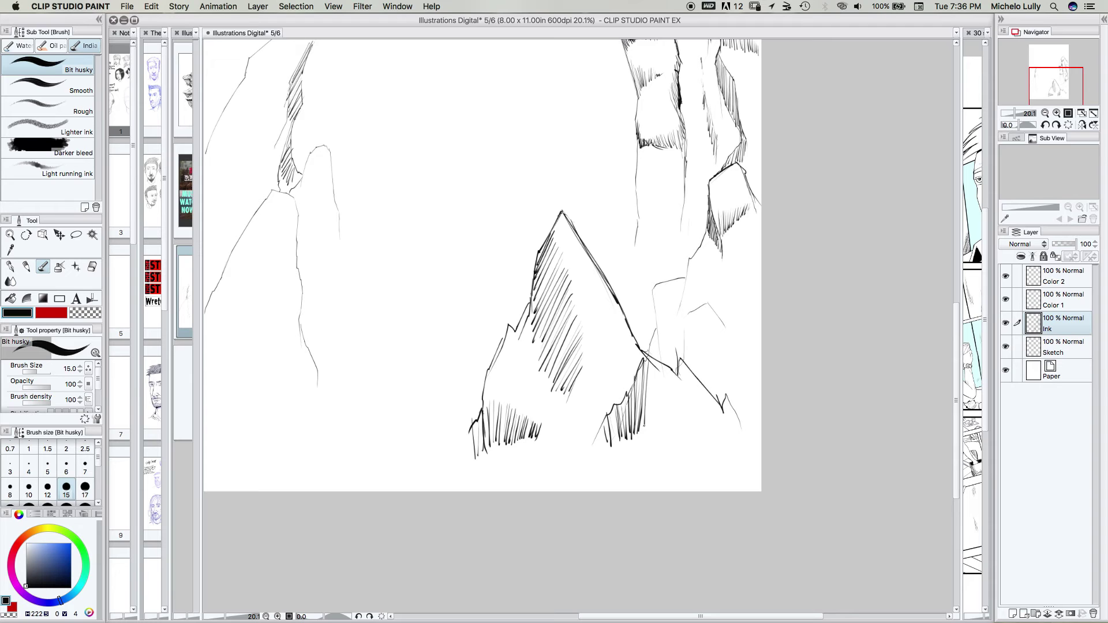
- Continue vertical hatching across the right hill's slope to finish it
left_click_drag(649, 358, 647, 439)
left_click_drag(656, 370, 652, 424)
left_click_drag(658, 364, 656, 417)
left_click_drag(663, 365, 661, 412)
left_click_drag(669, 370, 669, 414)
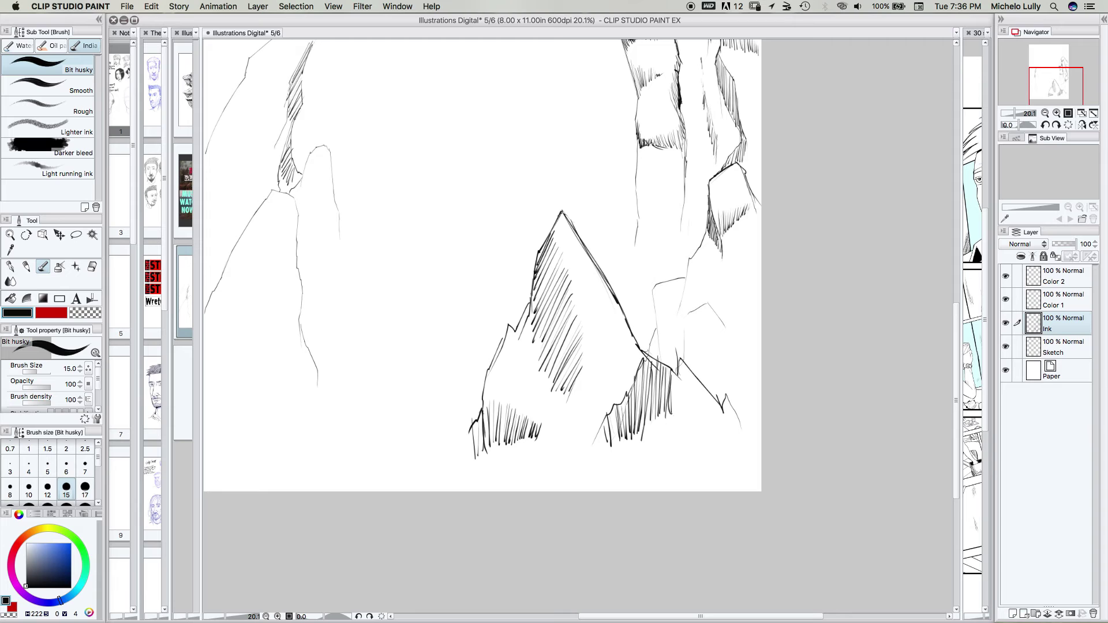
left_click_drag(675, 375, 672, 414)
left_click_drag(681, 378, 677, 414)
left_click_drag(683, 362, 681, 379)
left_click_drag(692, 373, 688, 408)
left_click_drag(701, 391, 697, 406)
- Hatch the slope below the peak, add a vertical crease, and double the ridge contour
left_click_drag(586, 365, 586, 391)
left_click_drag(588, 368, 592, 390)
left_click_drag(595, 368, 601, 389)
left_click_drag(604, 370, 605, 389)
left_click_drag(610, 372, 611, 388)
mouse_move(615, 374)
left_mouse_down()
mouse_move(620, 392)
mouse_move(620, 381)
left_mouse_up()
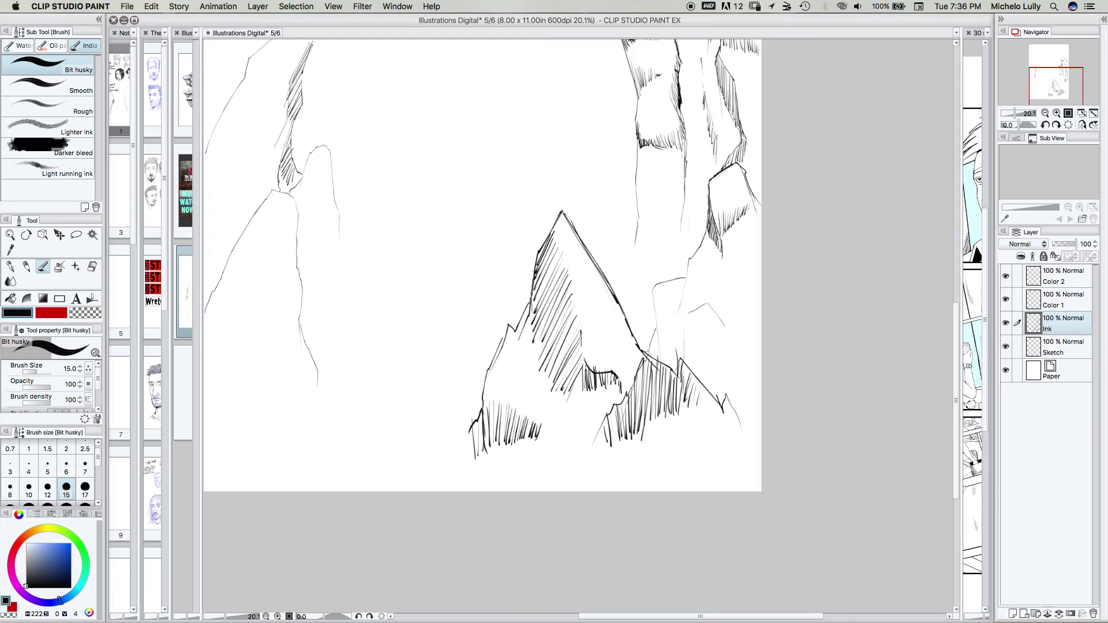
mouse_move(580, 328)
left_mouse_down()
mouse_move(579, 386)
mouse_move(612, 405)
mouse_move(575, 385)
left_mouse_up()
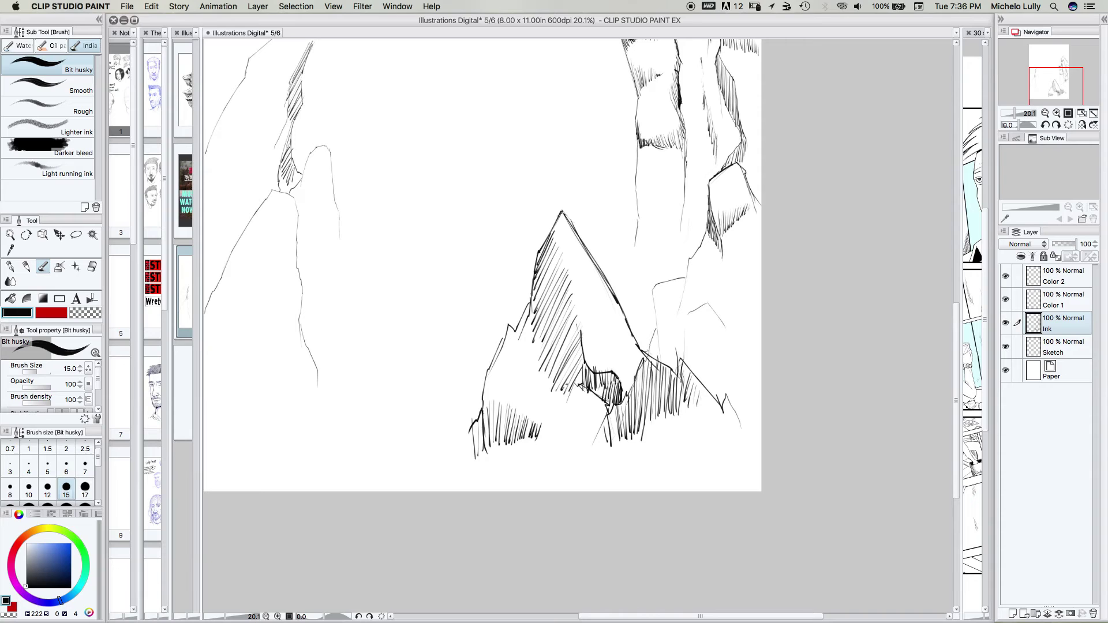
left_click_drag(639, 348, 681, 372)
scroll(351, 300, "up", 5)
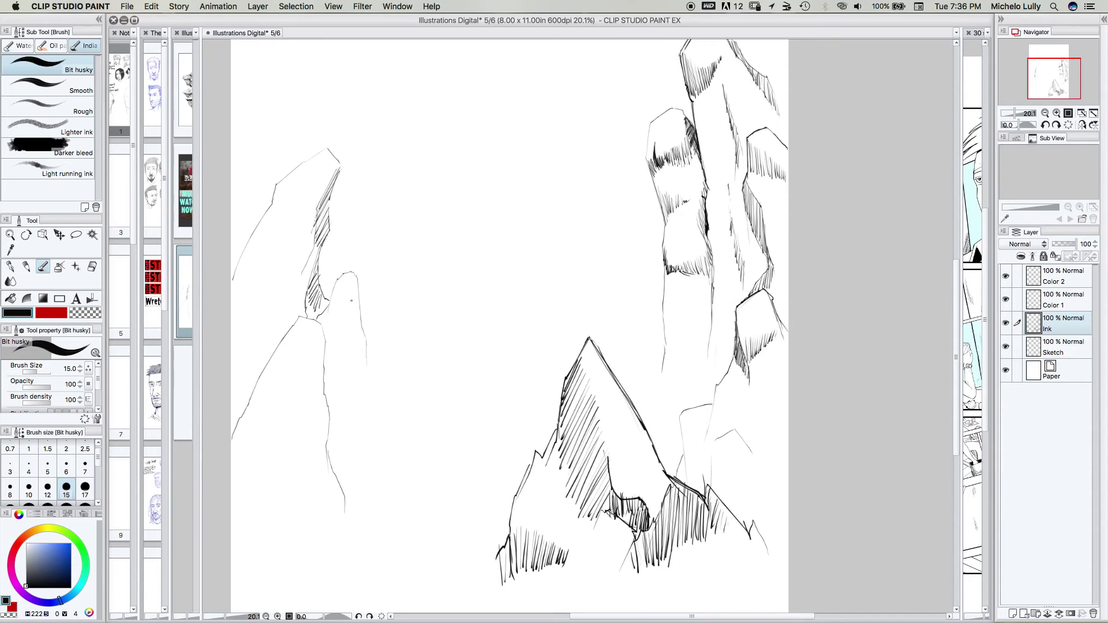
- Extend the left rock's outline and draw the curved foreground ridge line
left_click_drag(367, 365, 422, 493)
left_click_drag(431, 383, 488, 232)
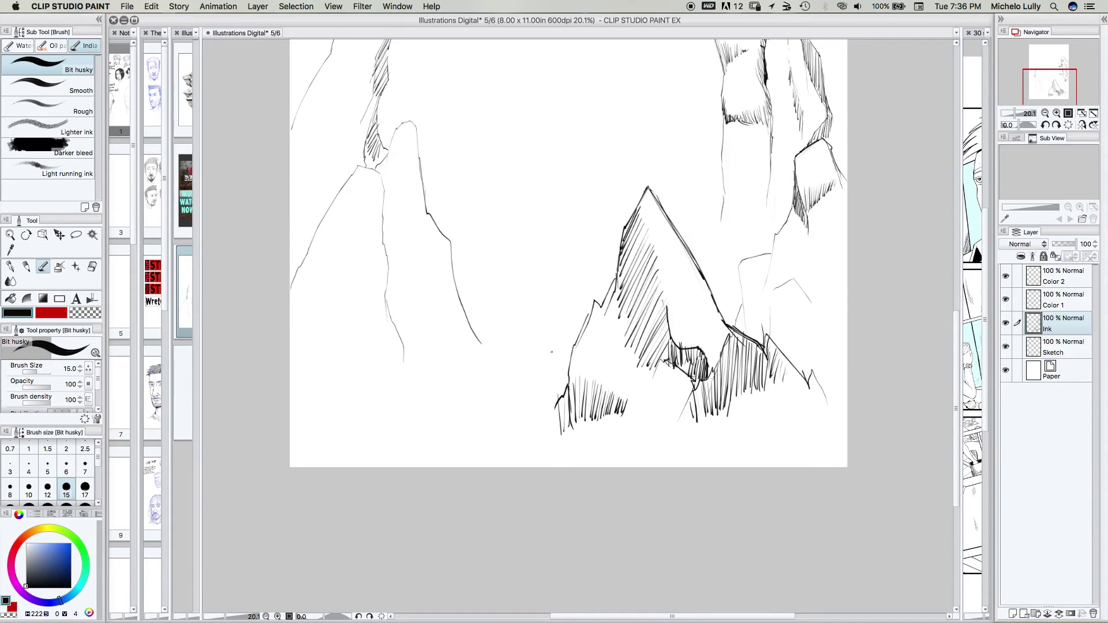
left_click_drag(408, 394, 529, 300)
mouse_move(452, 348)
left_mouse_down()
mouse_move(340, 376)
mouse_move(296, 402)
left_mouse_up()
left_click_drag(323, 389, 296, 421)
left_click_drag(321, 392, 304, 416)
- Hatch diagonally beneath the curved ridge line along its length
left_click_drag(346, 379, 297, 445)
left_click_drag(365, 375, 303, 459)
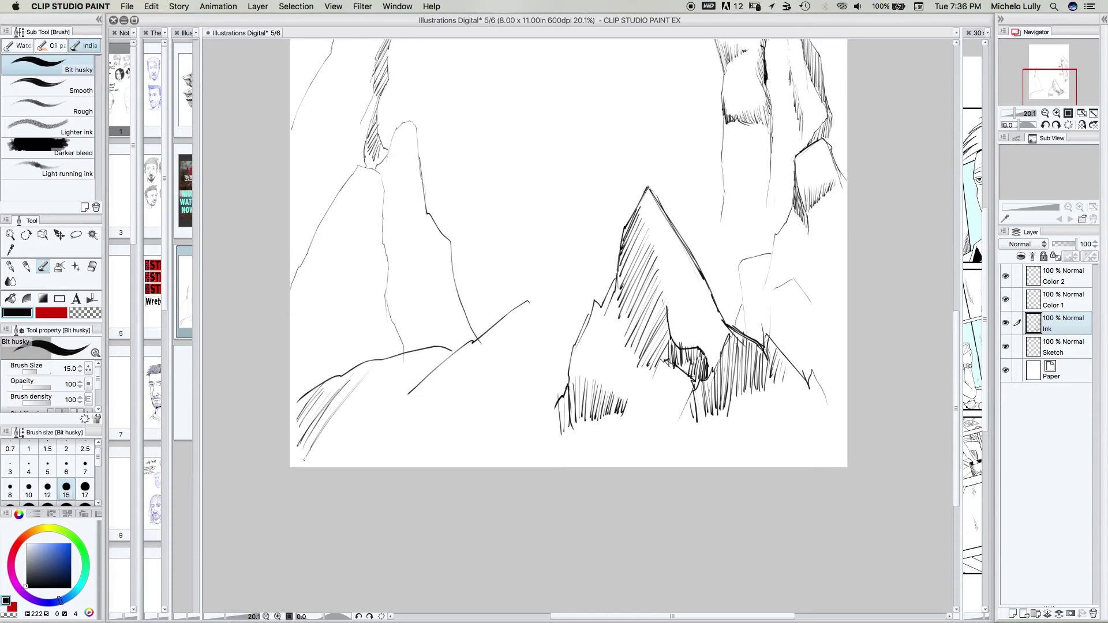
left_click_drag(349, 397, 310, 459)
left_click_drag(374, 394, 325, 458)
left_click_drag(376, 407, 358, 445)
left_click_drag(445, 350, 416, 391)
left_click_drag(432, 352, 407, 389)
left_click_drag(423, 353, 397, 390)
left_click_drag(405, 358, 382, 386)
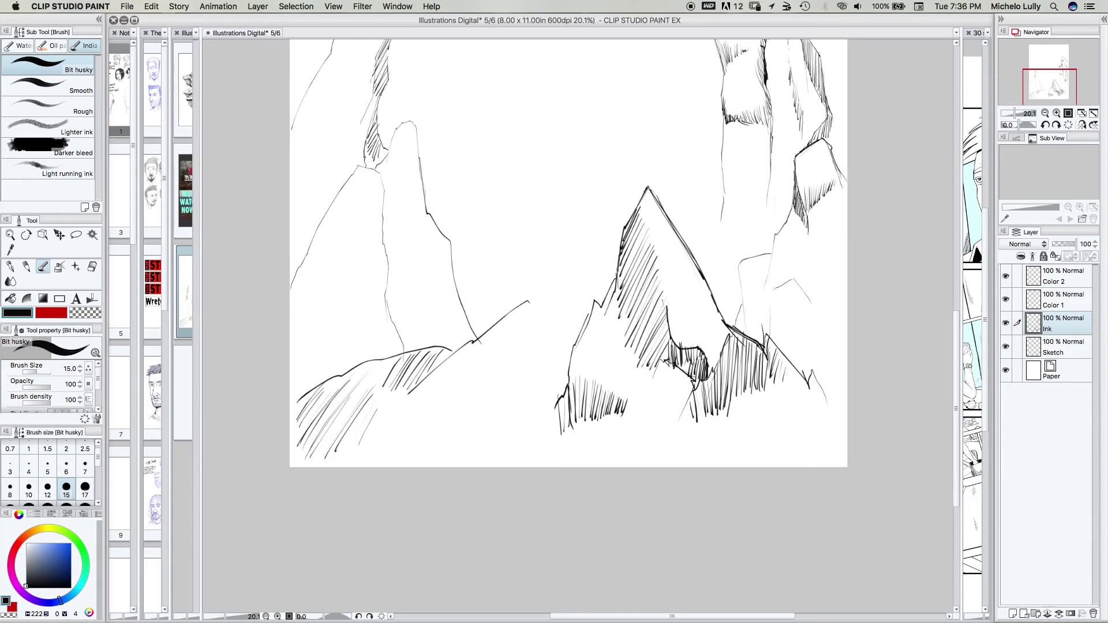
left_click_drag(388, 359, 372, 387)
left_click_drag(377, 367, 364, 389)
- Draw the ridge's right slope from its small peak and hatch below it
left_click_drag(530, 301, 566, 362)
left_click_drag(464, 346, 429, 398)
left_click_drag(457, 354, 437, 381)
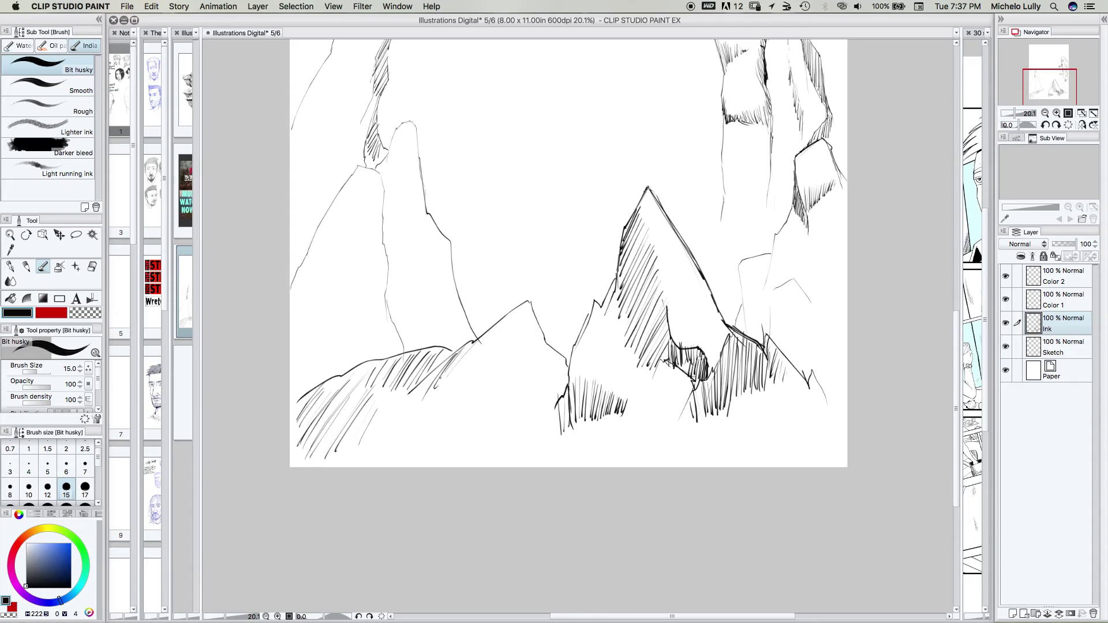
left_click_drag(488, 337, 442, 403)
left_click_drag(499, 336, 457, 395)
left_click_drag(522, 305, 470, 376)
left_click_drag(491, 347, 459, 398)
left_click_drag(512, 329, 460, 407)
left_click_drag(503, 352, 476, 397)
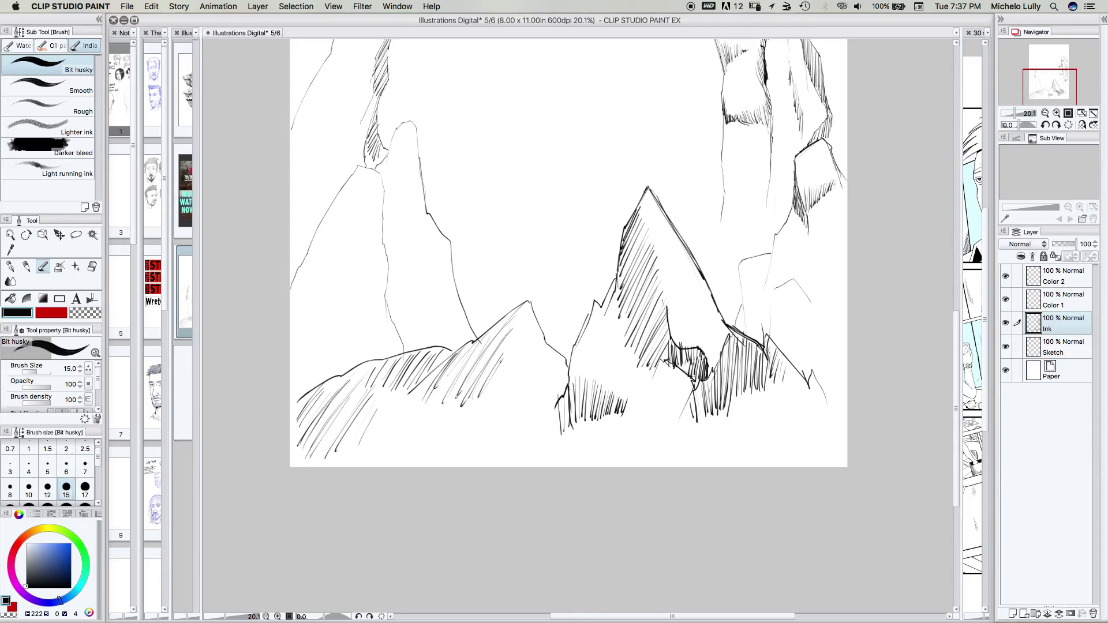
- Hatch the ridge's lower-left base and pan back to the upper rocks
left_click_drag(305, 399, 298, 437)
left_click_drag(302, 403, 298, 430)
left_click_drag(321, 388, 308, 427)
left_click_drag(327, 386, 308, 427)
left_click_drag(535, 357, 542, 392)
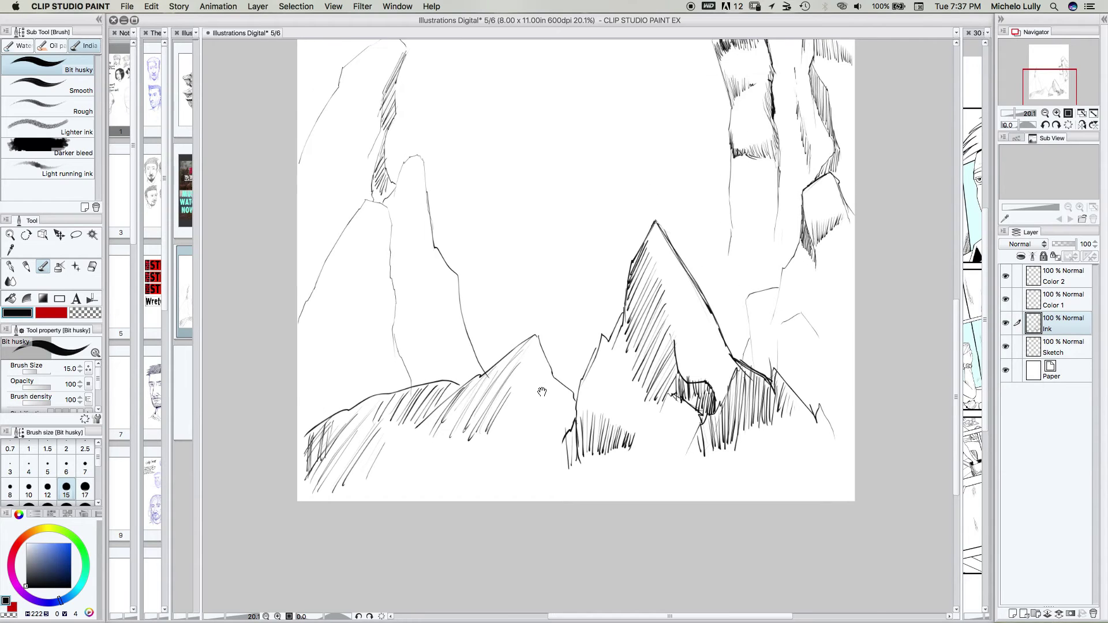
- Reduce the brush size to 12 and draw crease lines and hatching on the left mountain's face
scroll(542, 392, "up", 7)
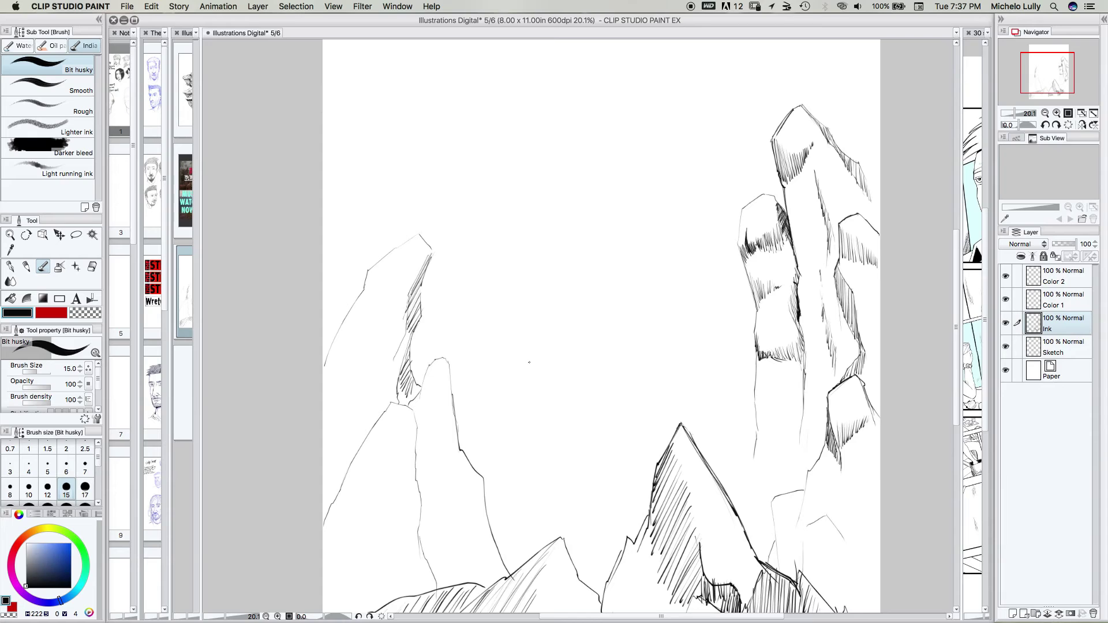
key("bracketleft")
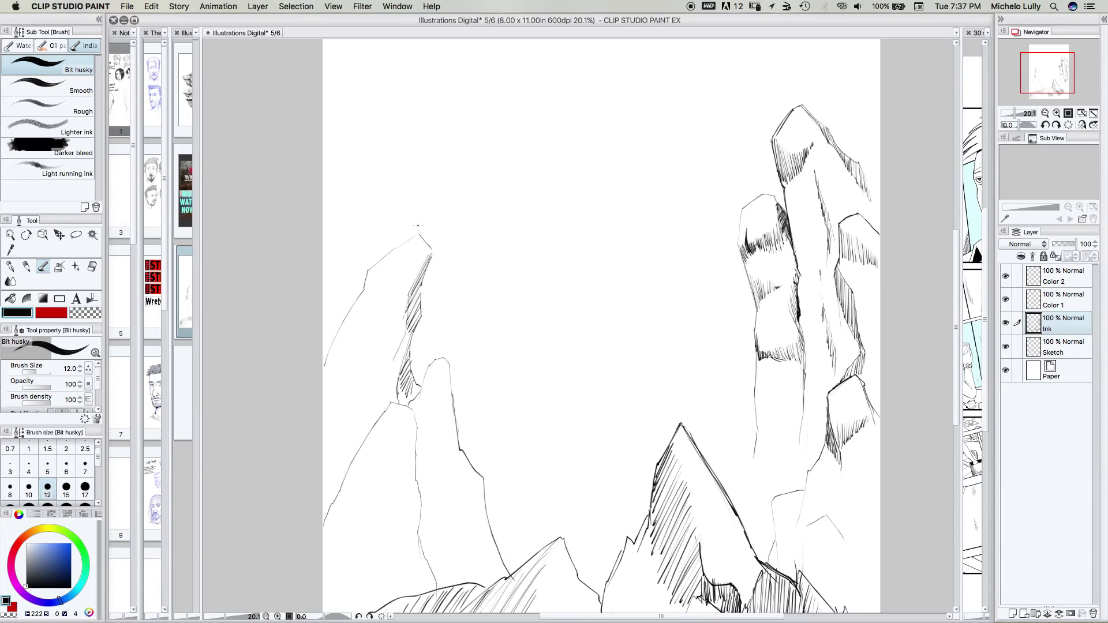
left_click_drag(443, 384, 446, 565)
mouse_move(398, 408)
left_mouse_down()
mouse_move(368, 538)
mouse_move(428, 376)
left_mouse_up()
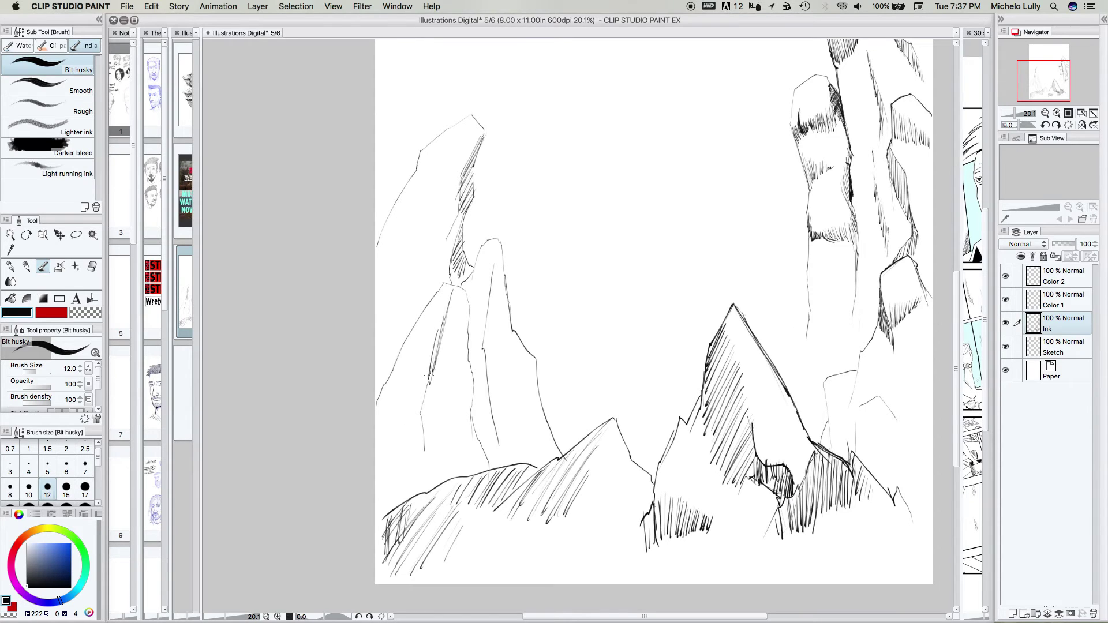
mouse_move(431, 352)
left_mouse_down()
mouse_move(424, 380)
mouse_move(413, 373)
left_mouse_up()
left_click_drag(444, 437, 460, 364)
- Line the left mountain's upper-left face and ink dark strokes on the narrow central peak
left_click_drag(447, 162, 392, 266)
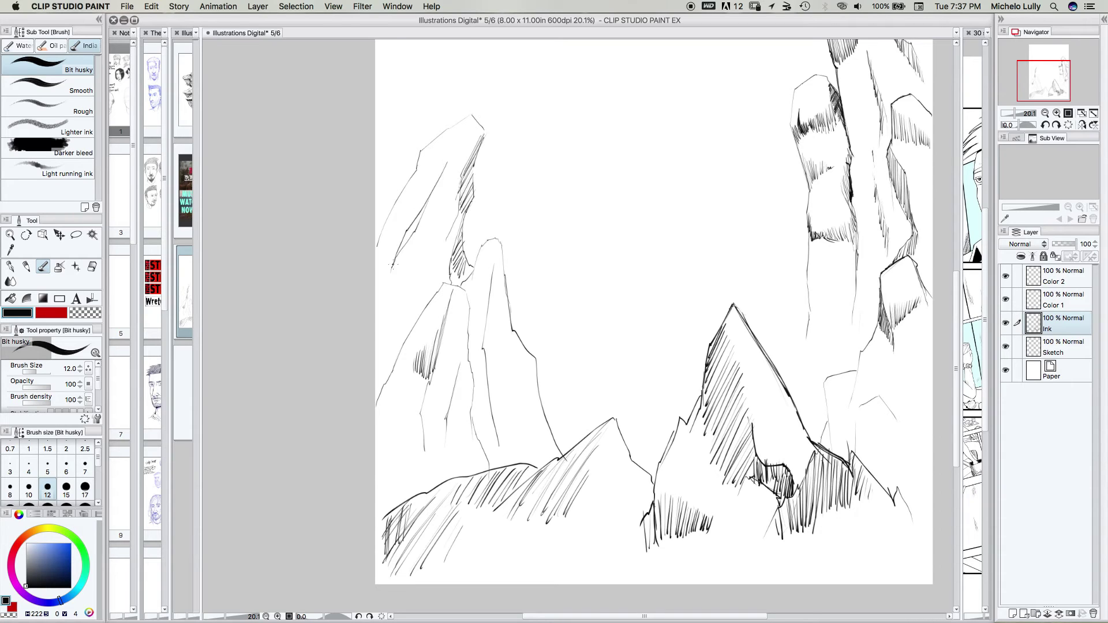
left_click_drag(425, 205, 386, 294)
left_click_drag(404, 183, 375, 203)
mouse_move(494, 278)
left_mouse_down()
mouse_move(482, 345)
mouse_move(501, 330)
left_mouse_up()
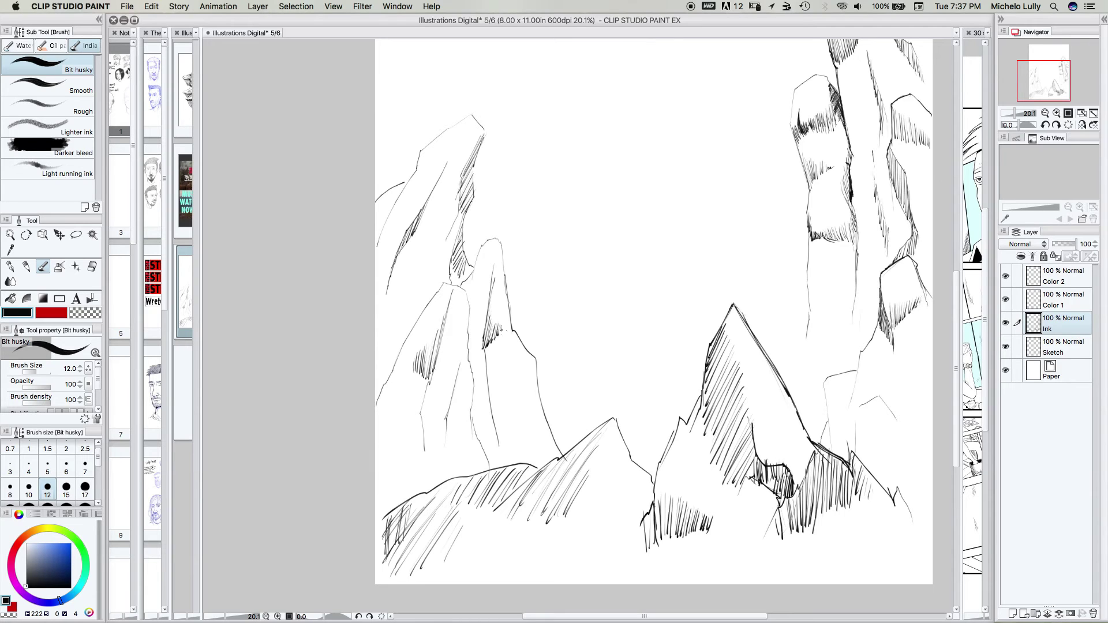
left_click_drag(494, 264, 486, 318)
- Hatch the central peak's lower left flank and the left peak's face with vertical strokes
mouse_move(489, 380)
left_mouse_down()
mouse_move(488, 404)
mouse_move(505, 408)
left_mouse_up()
mouse_move(510, 390)
left_mouse_down()
mouse_move(510, 406)
mouse_move(534, 416)
left_mouse_up()
left_click_drag(461, 356, 454, 408)
left_click_drag(455, 396, 446, 463)
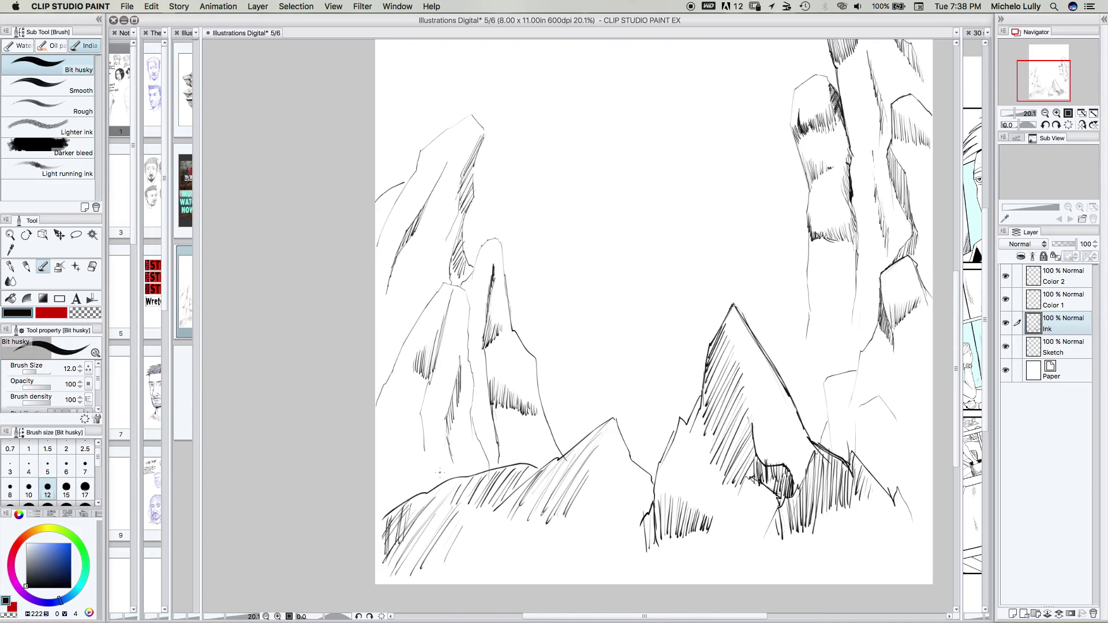
scroll(604, 554, "up", 5)
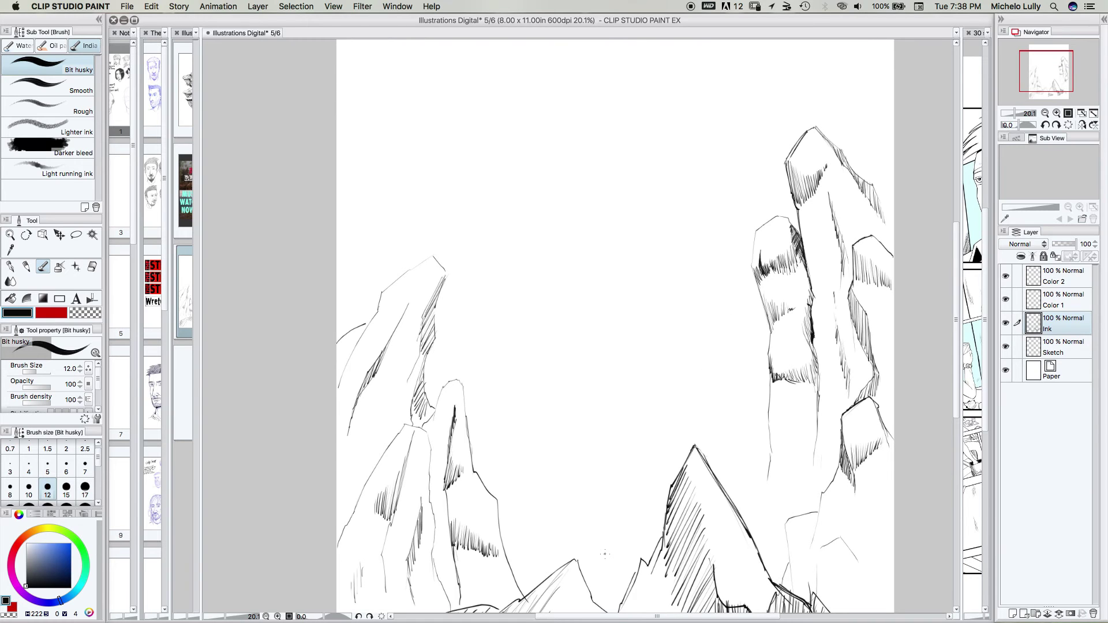
- Outline the overhanging rock: diagonal underside, hooked tip, and right edge up to the page top
mouse_move(577, 383)
left_mouse_down()
mouse_move(587, 272)
mouse_move(598, 481)
left_mouse_up()
left_click_drag(358, 125, 498, 263)
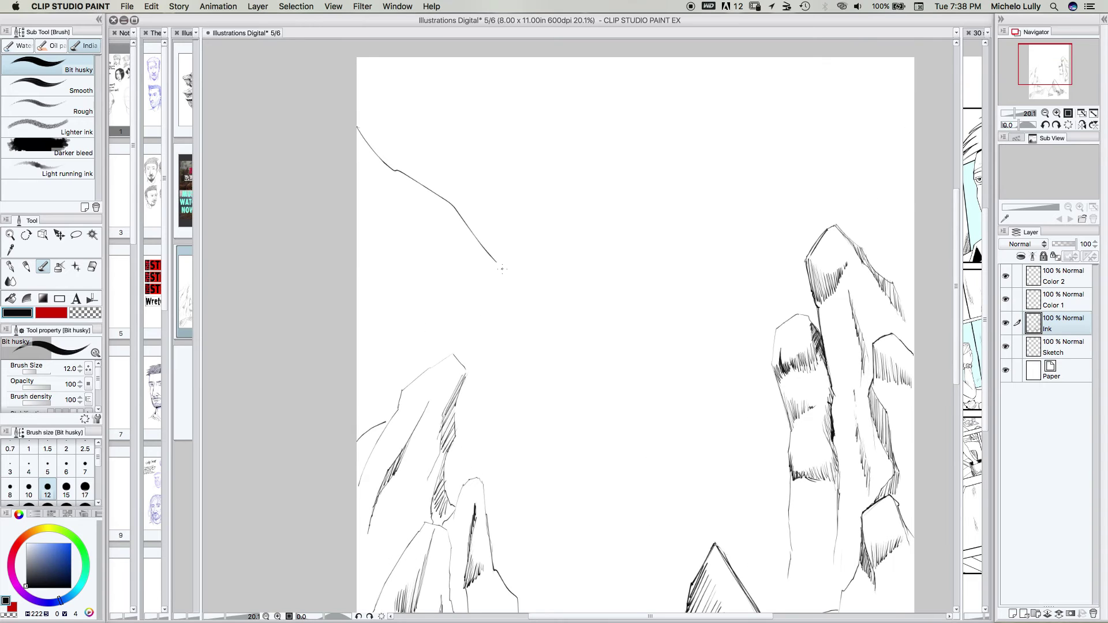
left_click_drag(501, 269, 513, 236)
left_click_drag(513, 236, 467, 76)
- Hatch the overhanging rock with vertical strokes near the top-left edge
left_click_drag(378, 146, 359, 71)
left_click_drag(385, 155, 365, 74)
left_click_drag(392, 167, 371, 76)
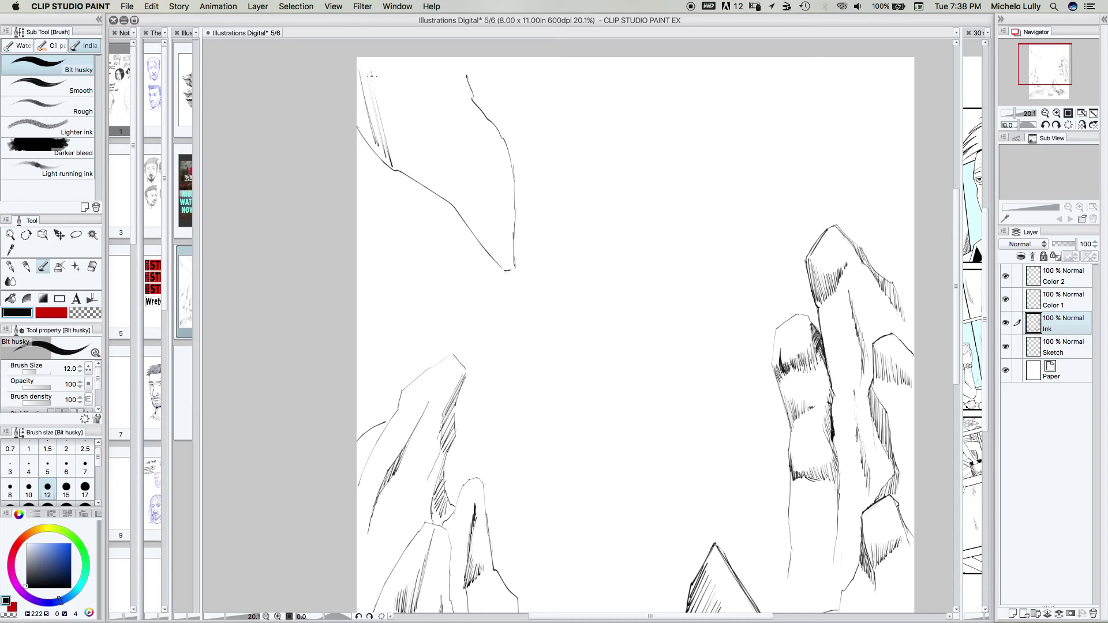
left_click_drag(371, 75, 397, 169)
left_click_drag(382, 88, 407, 171)
left_click_drag(396, 94, 412, 174)
left_click_drag(402, 102, 418, 180)
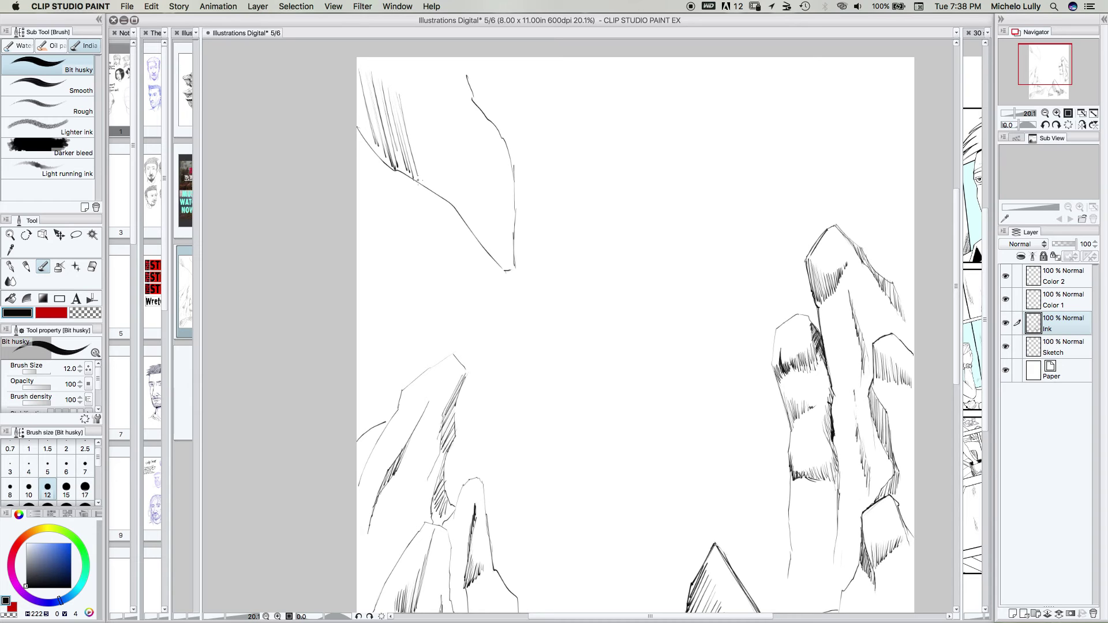
left_click_drag(407, 105, 422, 184)
- Continue the vertical hatching rightward along the rock's underside to the diagonal edge
left_click_drag(411, 105, 427, 185)
left_click_drag(415, 109, 434, 187)
left_click_drag(423, 114, 440, 191)
left_click_drag(432, 121, 446, 193)
left_click_drag(446, 152, 448, 196)
left_click_drag(449, 147, 458, 211)
left_click_drag(462, 162, 470, 224)
left_click_drag(472, 191, 476, 230)
left_click_drag(476, 172, 481, 237)
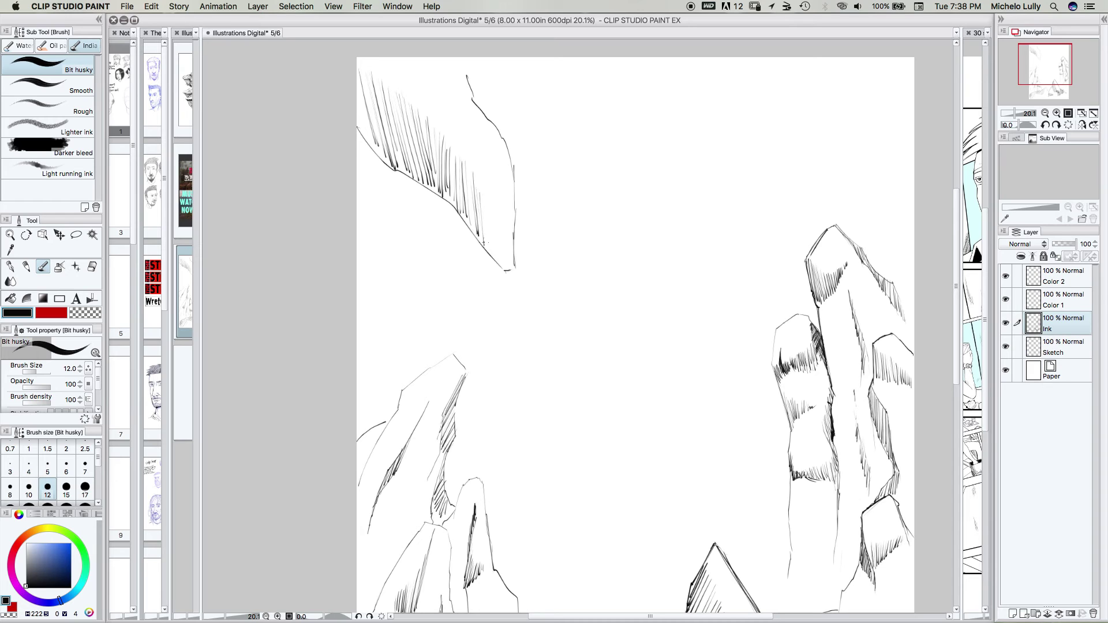
mouse_move(469, 70)
left_mouse_down()
mouse_move(507, 149)
mouse_move(472, 88)
mouse_move(476, 105)
left_mouse_up()
- Darken the overhanging rock's right, lower-left and top contours
left_click_drag(507, 145, 515, 167)
left_click_drag(514, 181, 507, 269)
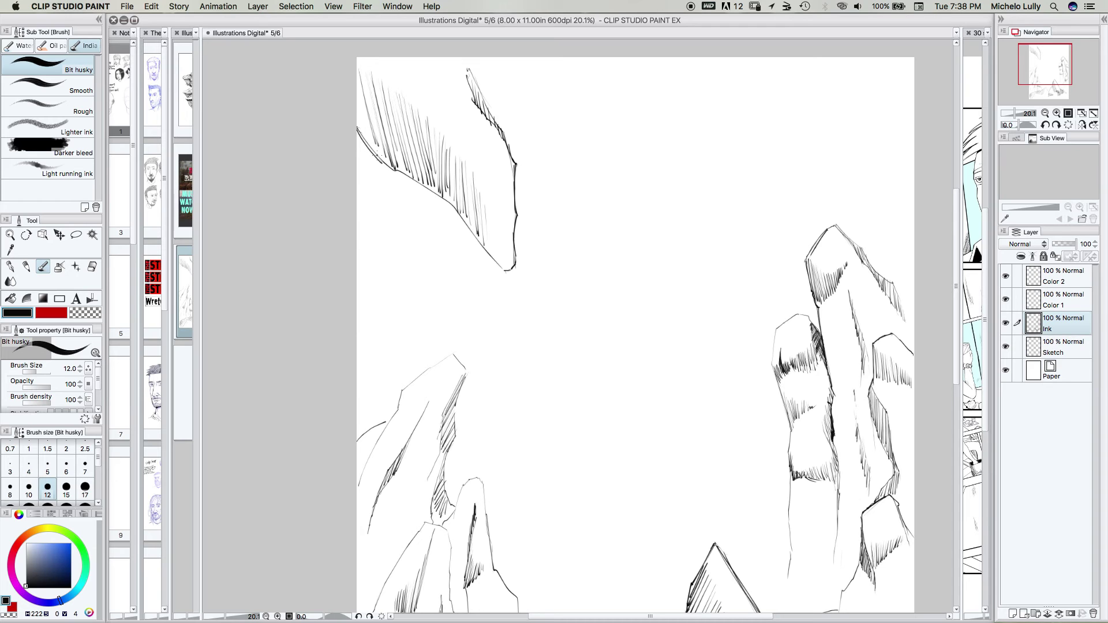
left_click_drag(358, 129, 485, 252)
left_click_drag(486, 252, 505, 270)
left_click_drag(363, 71, 427, 121)
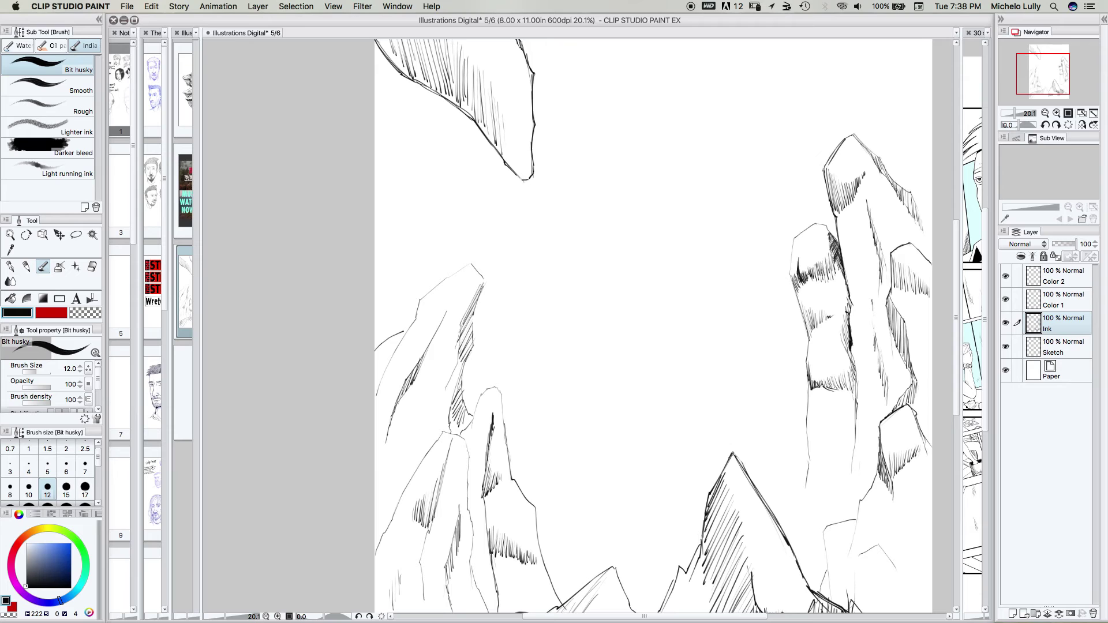
left_click_drag(499, 118, 520, 173)
scroll(412, 312, "down", 5)
scroll(411, 312, "right", 5)
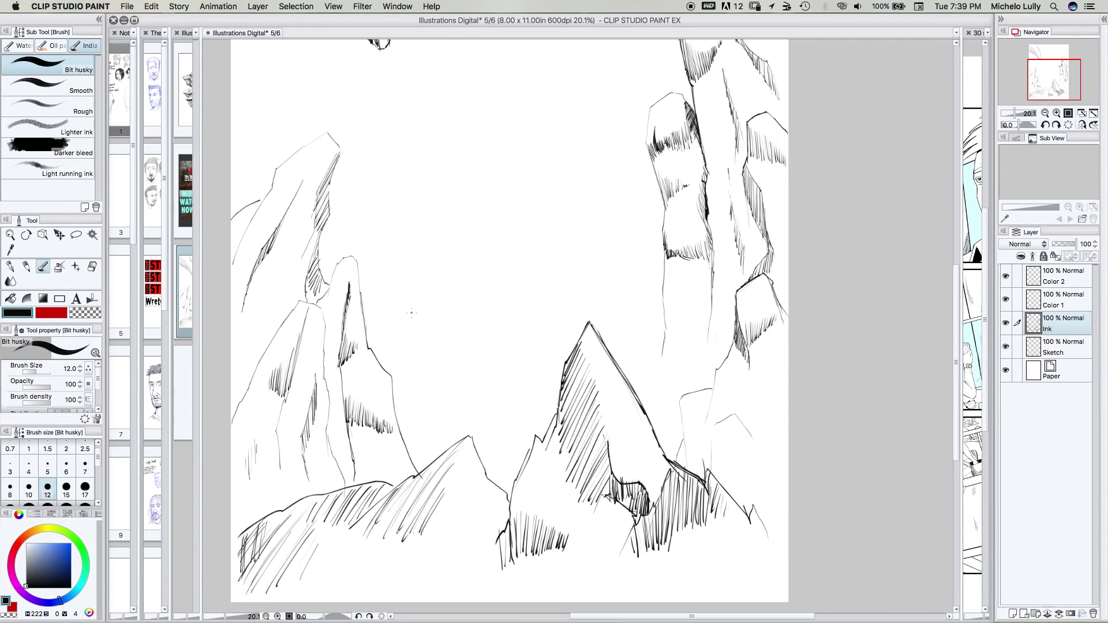
- Add a line and curved strokes along the right rock's left edge
left_click_drag(664, 310, 658, 360)
left_click_drag(638, 285, 655, 349)
left_click_drag(636, 305, 648, 337)
scroll(462, 402, "up", 3)
scroll(463, 403, "left", 2)
- Sketch two arcs for the central ridge and a small curve above it, then set brush size 5
left_click_drag(432, 400, 507, 354)
mouse_move(420, 421)
left_mouse_down()
mouse_move(588, 366)
mouse_move(695, 410)
left_mouse_up()
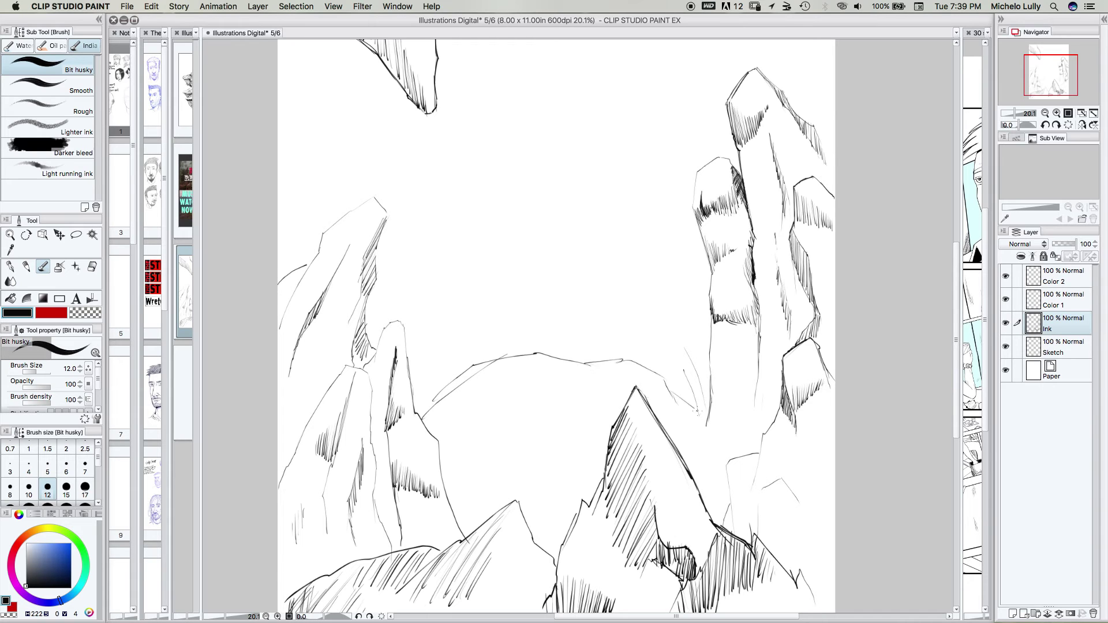
left_click_drag(423, 412, 635, 362)
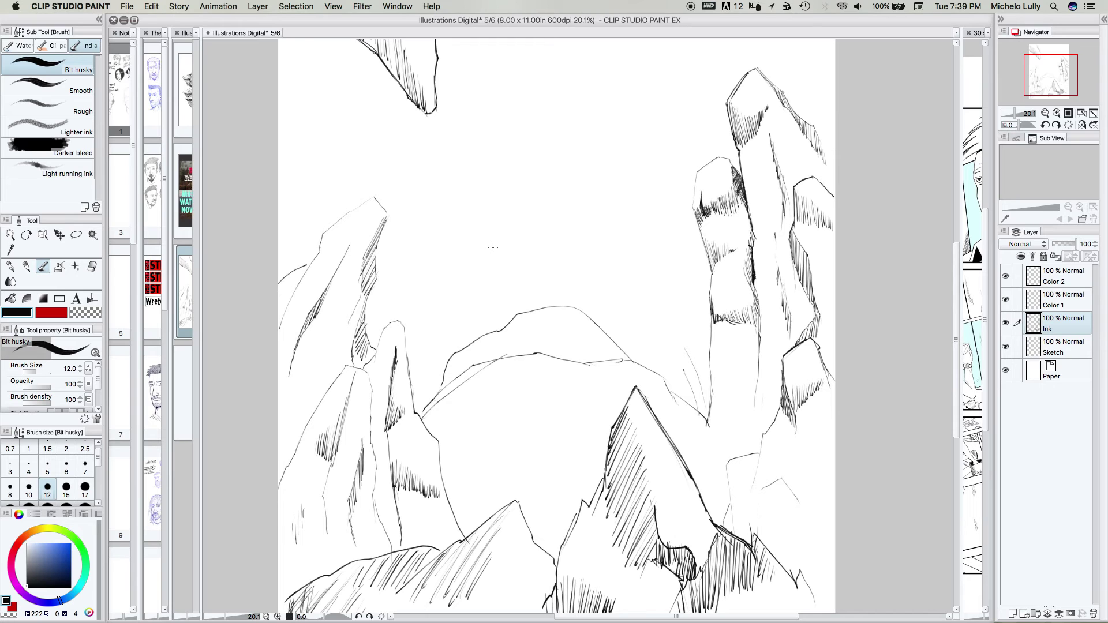
left_click_drag(491, 248, 489, 303)
left_click_drag(479, 249, 484, 288)
left_click(54, 470)
- Add faint hatch and curving strokes near the ridge, then undo the stray strokes
mouse_move(477, 293)
left_mouse_down()
mouse_move(530, 311)
mouse_move(568, 286)
mouse_move(584, 314)
left_mouse_up()
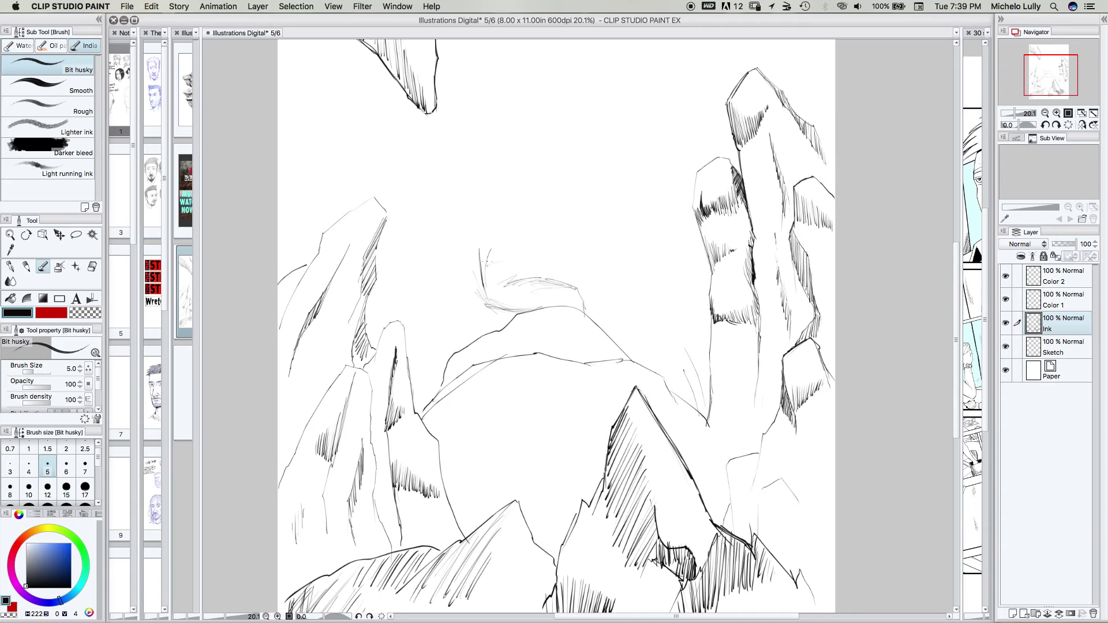
left_click_drag(487, 257, 515, 226)
key("super+z")
key("super+z")
key("super+z")
key("super+z")
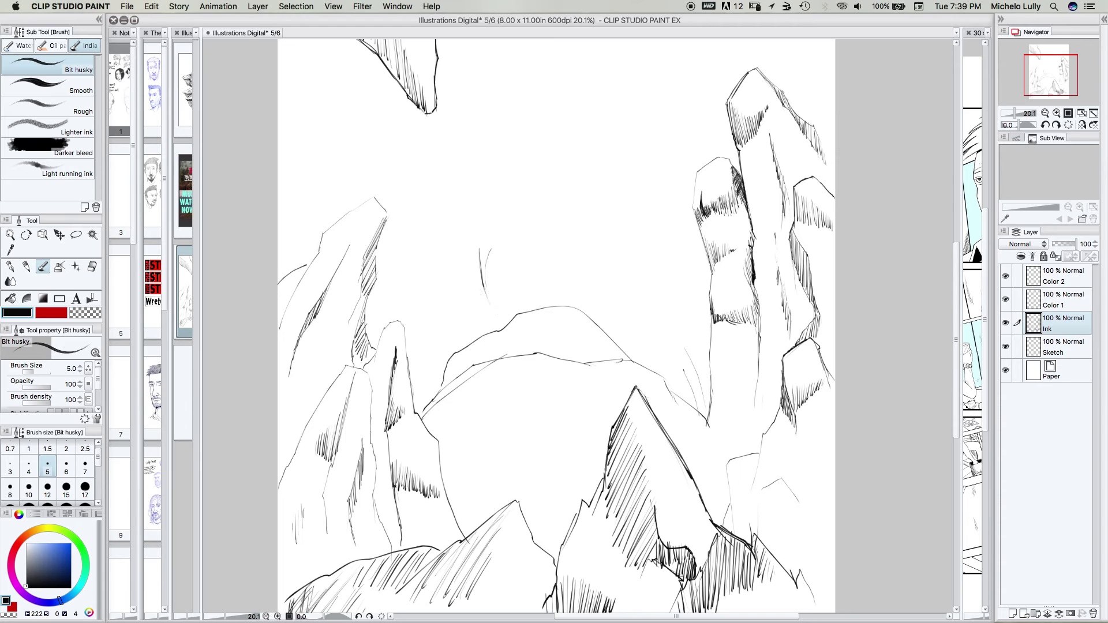
- Sketch the creature's tall looped ear and the curve and top of its head
left_click_drag(471, 199, 475, 253)
left_click_drag(478, 251, 462, 219)
left_click_drag(489, 237, 522, 209)
left_click_drag(482, 258, 507, 313)
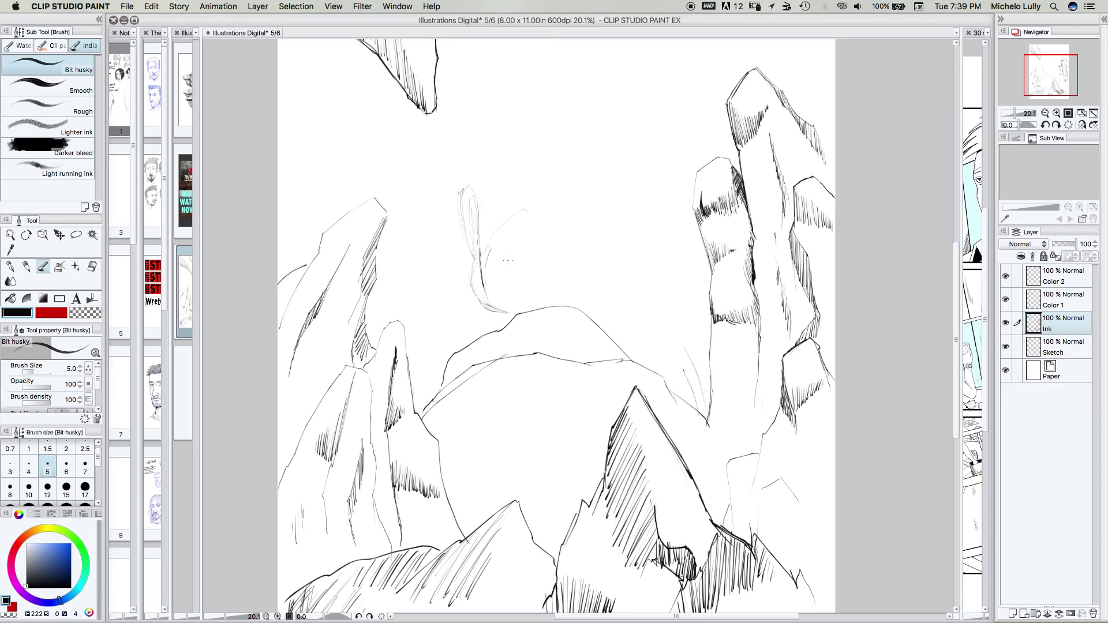
left_click_drag(497, 253, 538, 292)
left_click_drag(499, 253, 571, 235)
mouse_move(498, 252)
left_mouse_down()
mouse_move(575, 229)
mouse_move(488, 242)
left_mouse_up()
- Add small detail marks, close the loop's bottom and sweep feathery mane strokes up-right
left_click_drag(520, 269, 523, 288)
left_click_drag(492, 301, 509, 303)
left_click_drag(491, 303, 540, 309)
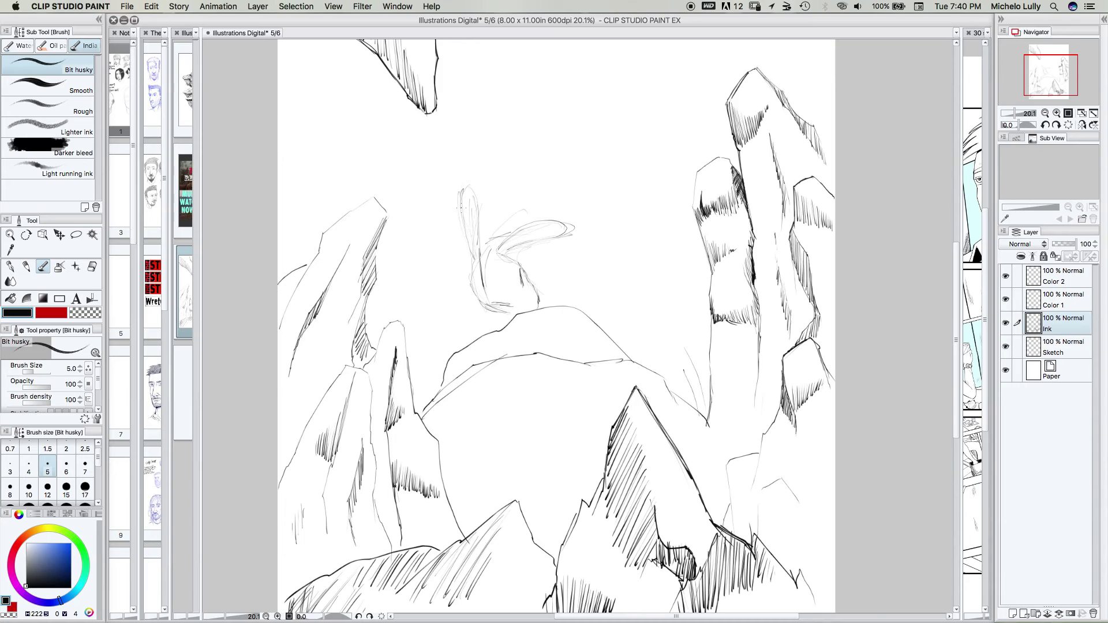
left_click_drag(490, 234, 574, 175)
left_click_drag(569, 211, 625, 171)
- Extend a mane feather, add a base stroke and darken an accent in the mane
left_click_drag(522, 305, 533, 311)
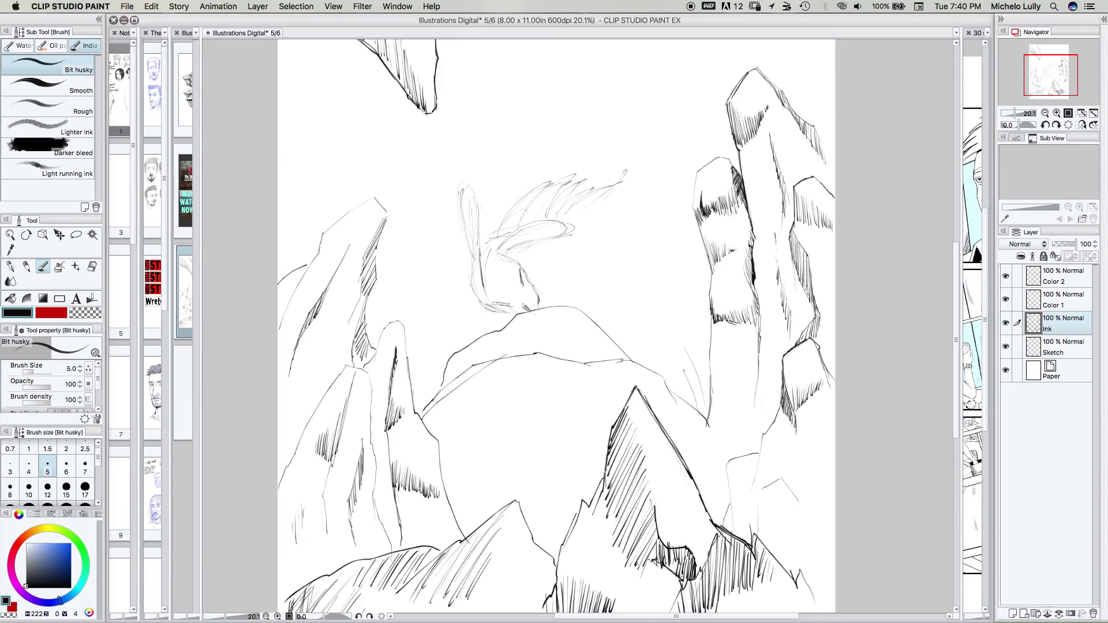
left_click_drag(513, 311, 492, 313)
left_click_drag(523, 245, 505, 255)
left_click_drag(522, 245, 508, 254)
- Outline the ear's left edge, the top of the head, the face side and the back
left_click_drag(462, 226, 474, 257)
left_click_drag(459, 193, 470, 247)
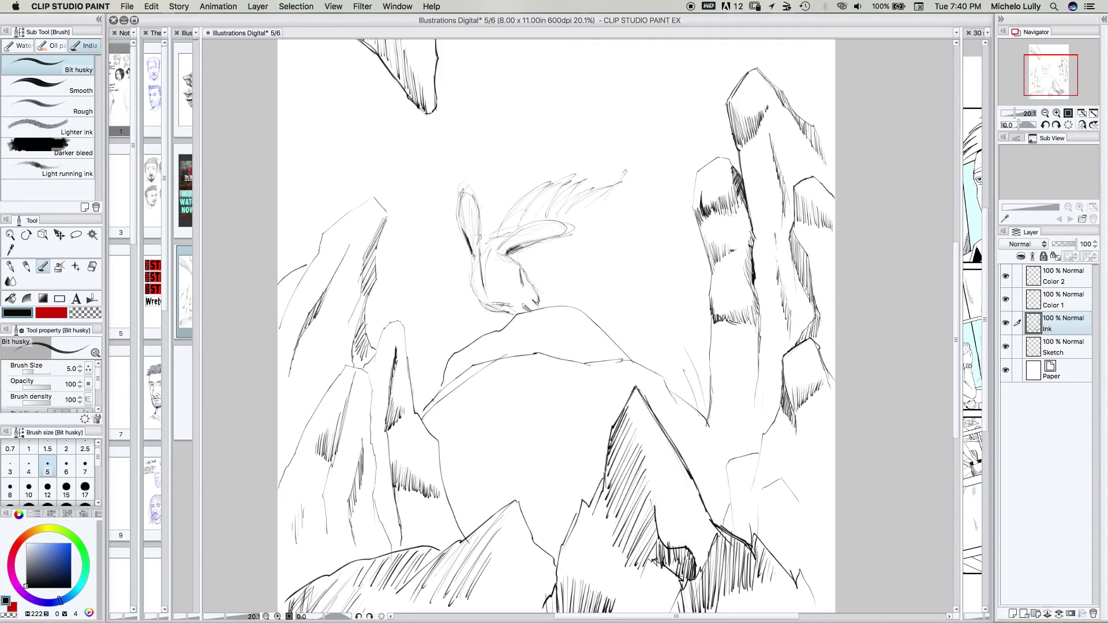
left_click_drag(481, 247, 506, 253)
left_click_drag(472, 260, 486, 309)
left_click_drag(485, 242, 499, 191)
mouse_move(495, 231)
left_mouse_down()
mouse_move(490, 177)
mouse_move(494, 235)
mouse_move(552, 182)
left_mouse_up()
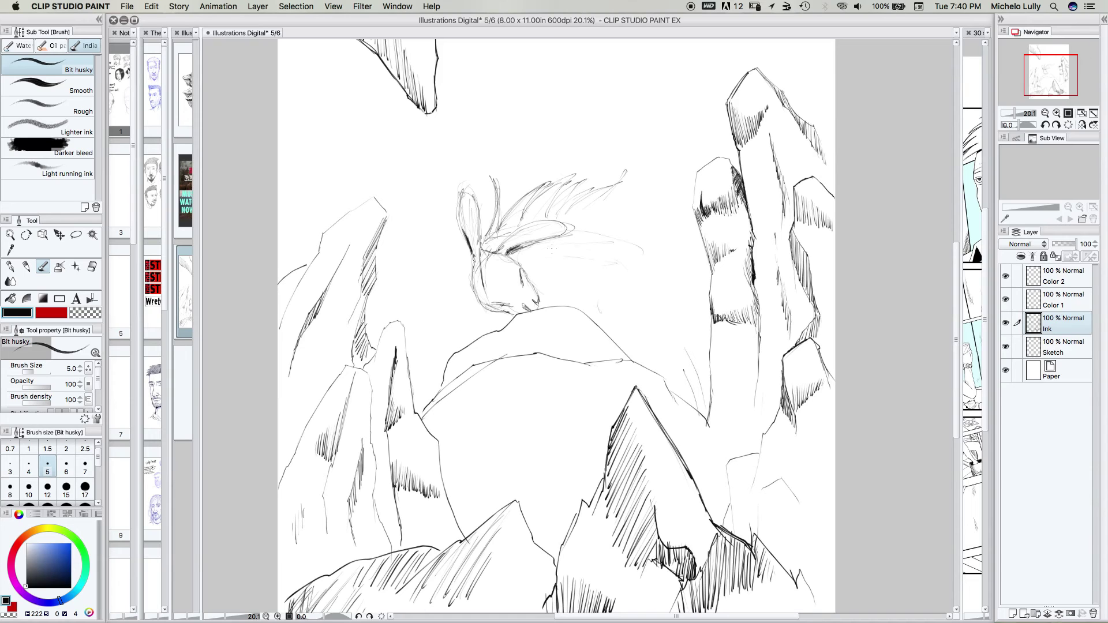
- Sketch spiky feather strokes across the mane out to its right tip
left_click_drag(640, 245, 670, 334)
left_click_drag(583, 265, 589, 326)
left_click_drag(626, 185, 563, 221)
left_click_drag(645, 277, 658, 309)
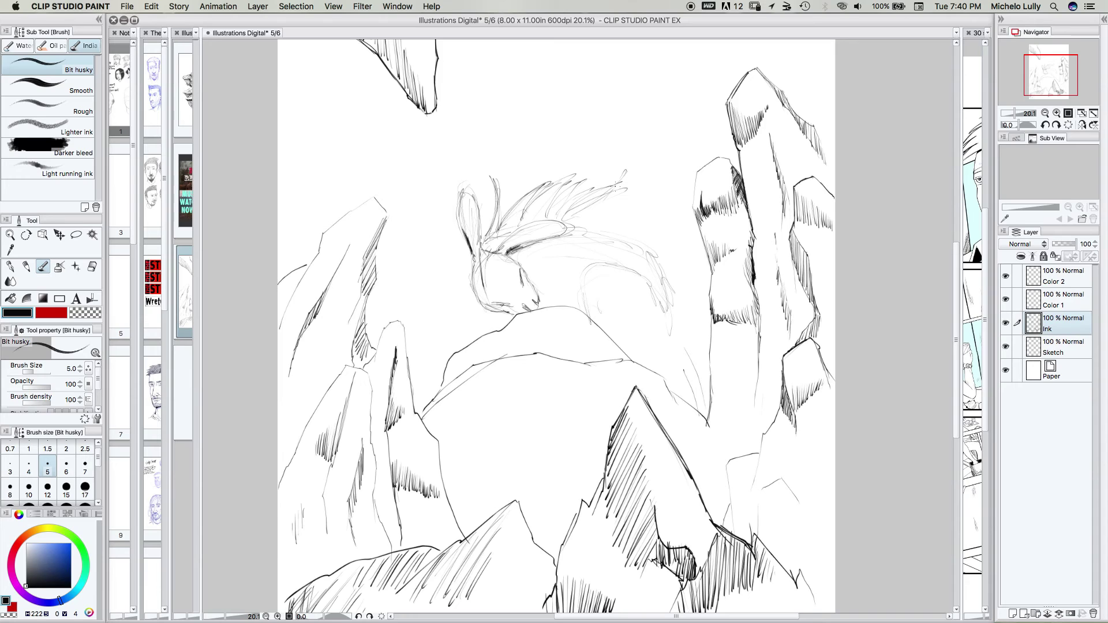
left_click_drag(623, 163, 600, 206)
left_click_drag(592, 210, 584, 225)
left_click_drag(633, 195, 594, 231)
left_click(635, 220)
left_click_drag(659, 210, 643, 247)
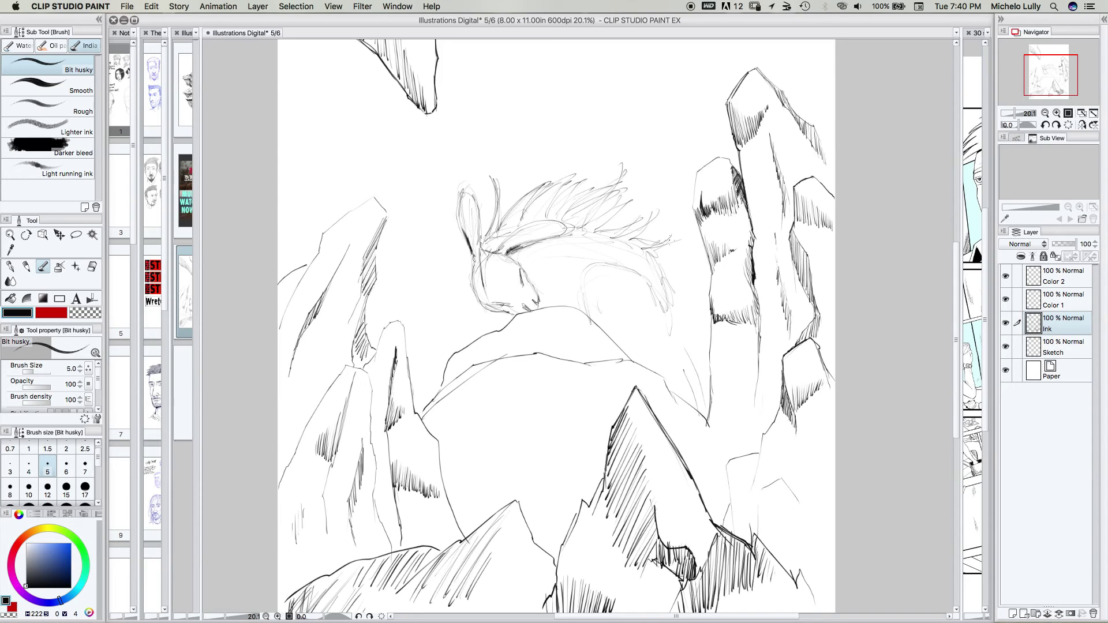
left_click_drag(672, 237, 649, 252)
left_click_drag(658, 271, 669, 340)
- Sketch and darken the loop shape under the creature's chin
left_click_drag(485, 304, 456, 320)
left_click_drag(465, 327, 469, 296)
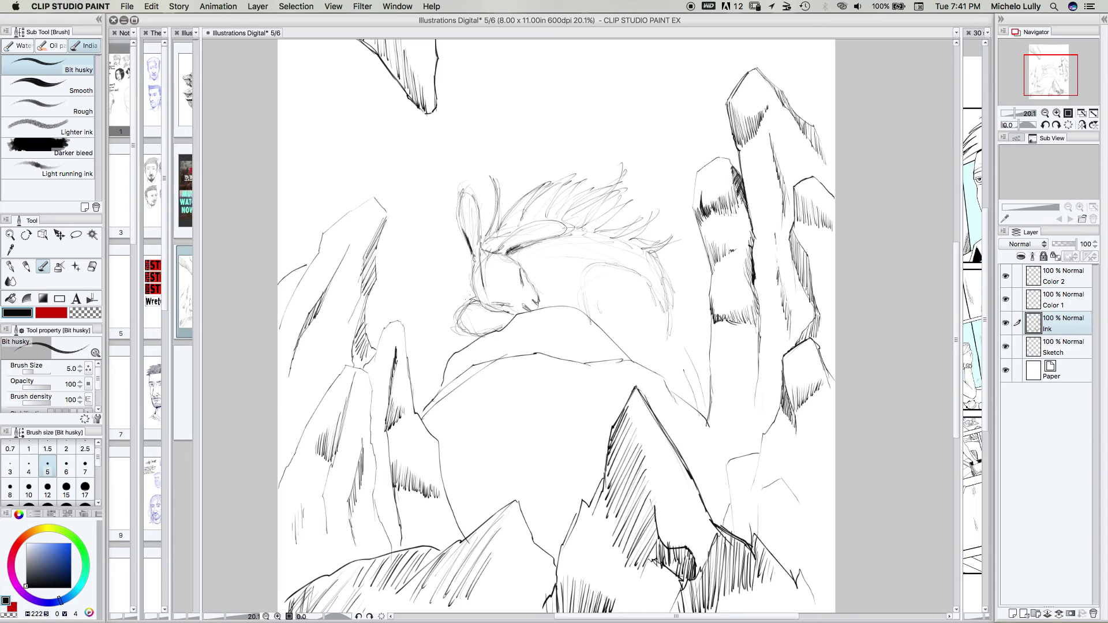
left_click_drag(468, 296, 501, 326)
left_click_drag(508, 324, 526, 316)
- Sketch the creature's cheek, neck lines and shoulder
left_click_drag(526, 271, 584, 306)
left_click_drag(612, 292, 641, 356)
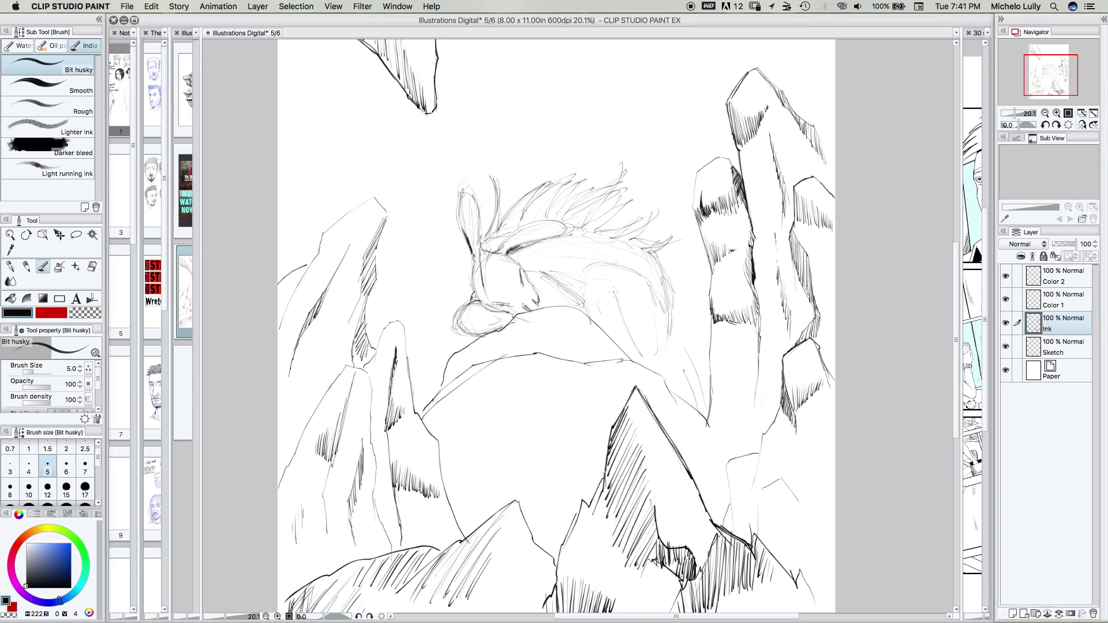
left_click_drag(614, 295, 653, 366)
mouse_move(600, 327)
left_mouse_down()
mouse_move(613, 340)
mouse_move(601, 330)
left_mouse_up()
left_click_drag(652, 290, 668, 342)
left_click_drag(672, 284, 665, 365)
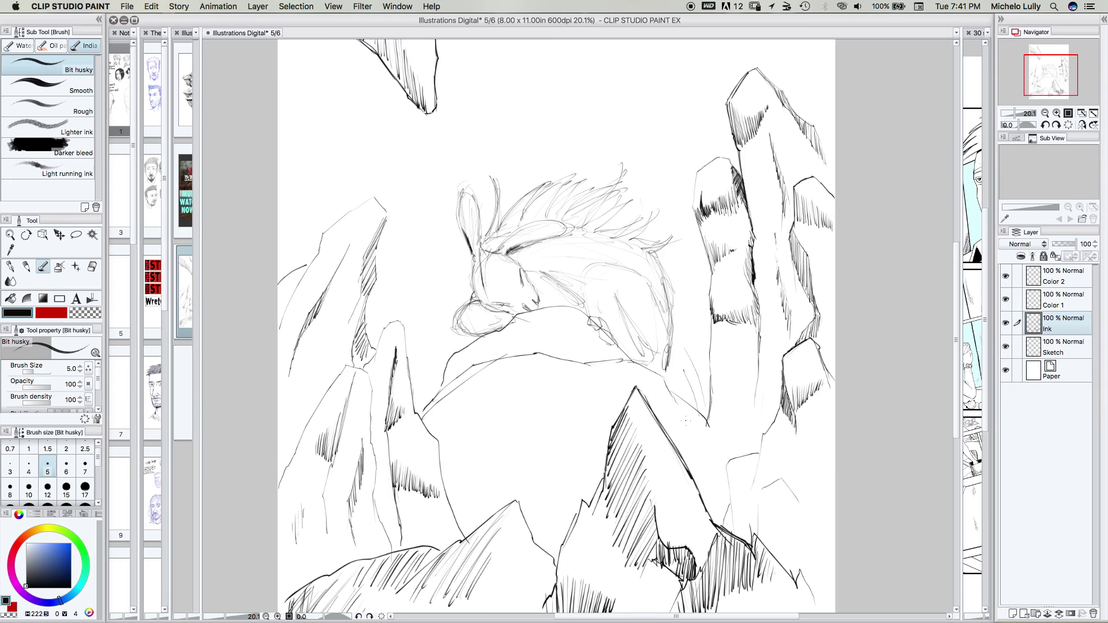
scroll(685, 422, "up", 3)
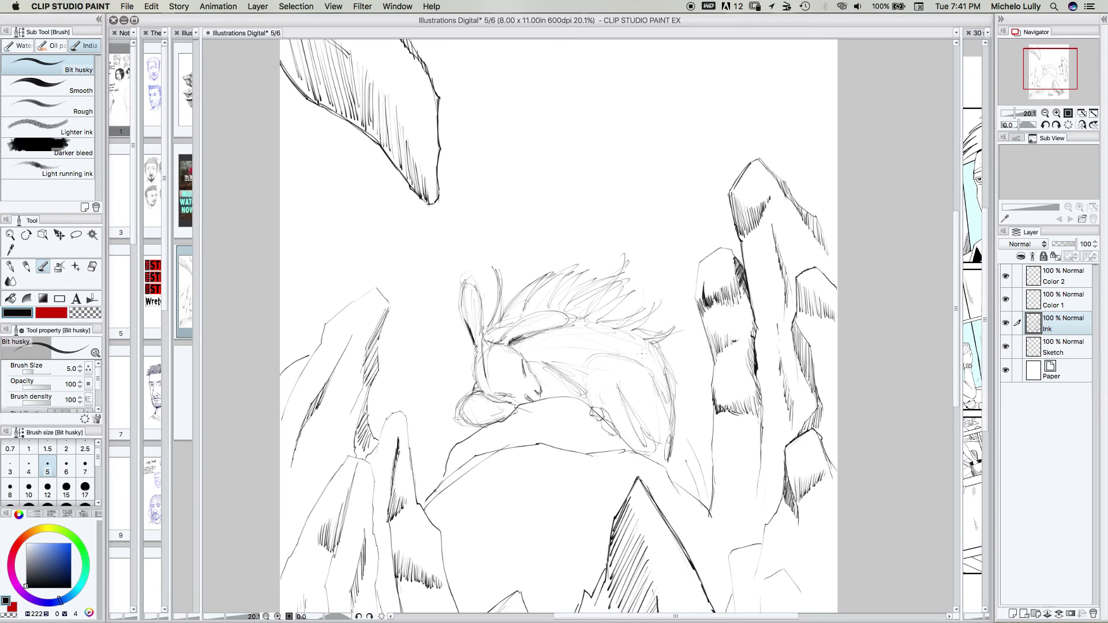
- Draw a darker stroke across the creature's head, then zoom out from 20.1% to 12.3%
mouse_move(505, 335)
left_mouse_down()
mouse_move(541, 316)
mouse_move(570, 319)
left_mouse_up()
scroll(559, 325, "down", 1)
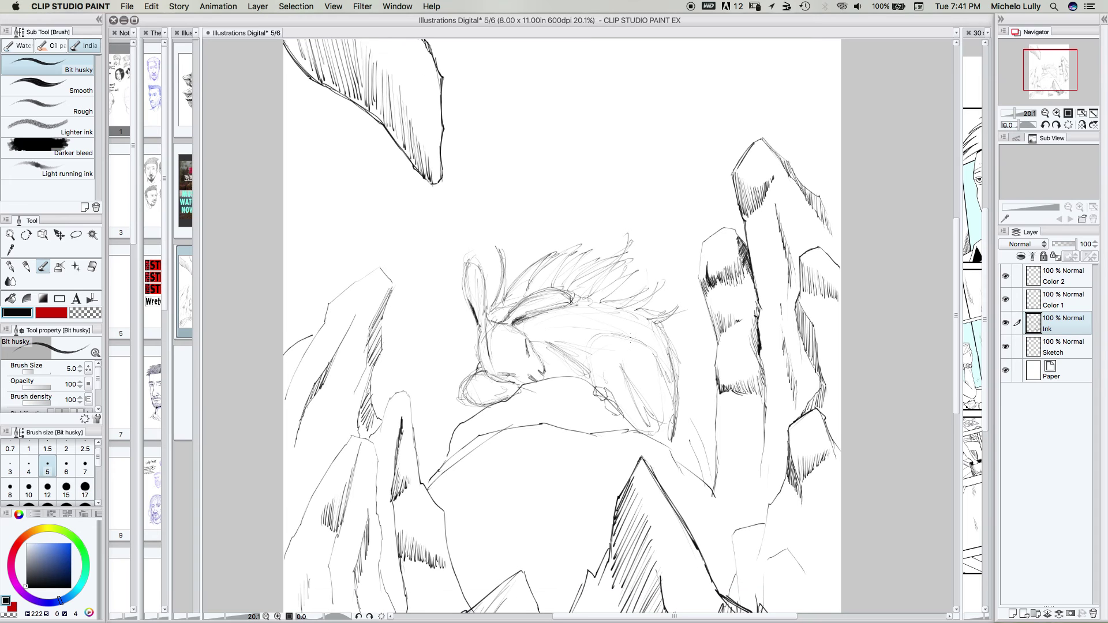
scroll(629, 338, "down", 1)
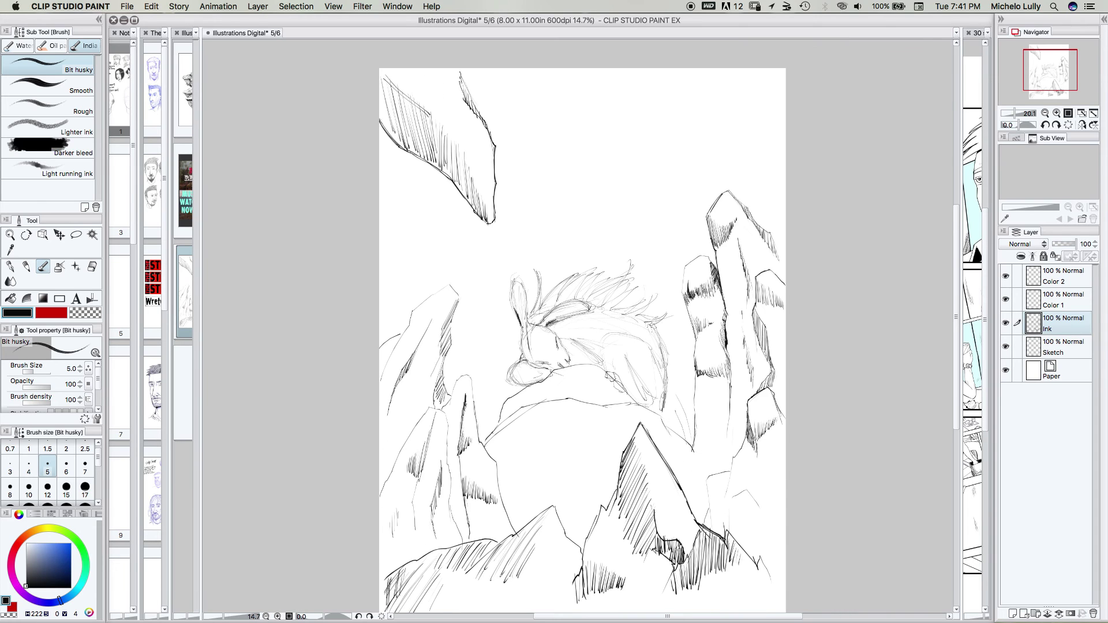
scroll(667, 343, "down", 1)
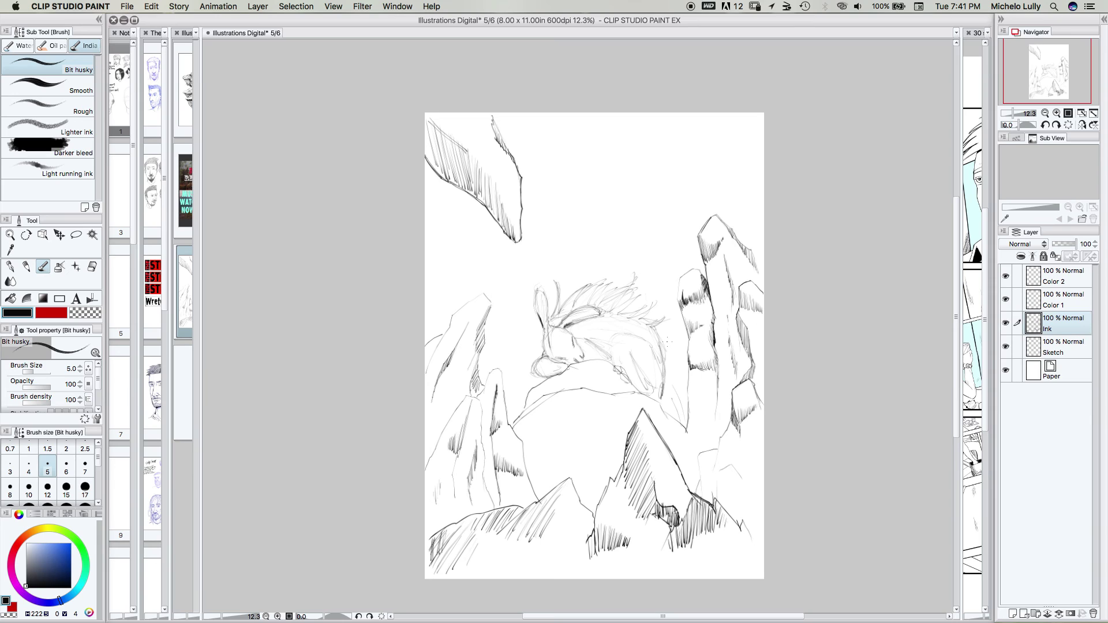